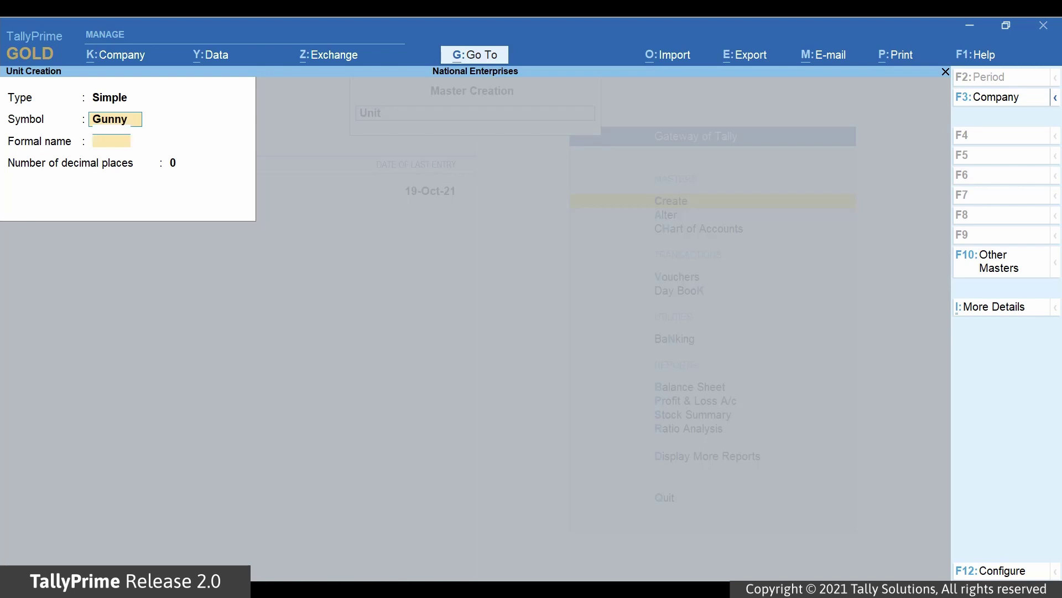
- Finish the simple unit Gunny with formal name Gunny Bags and 2 decimal places, and save it
text(Gunny Bags)
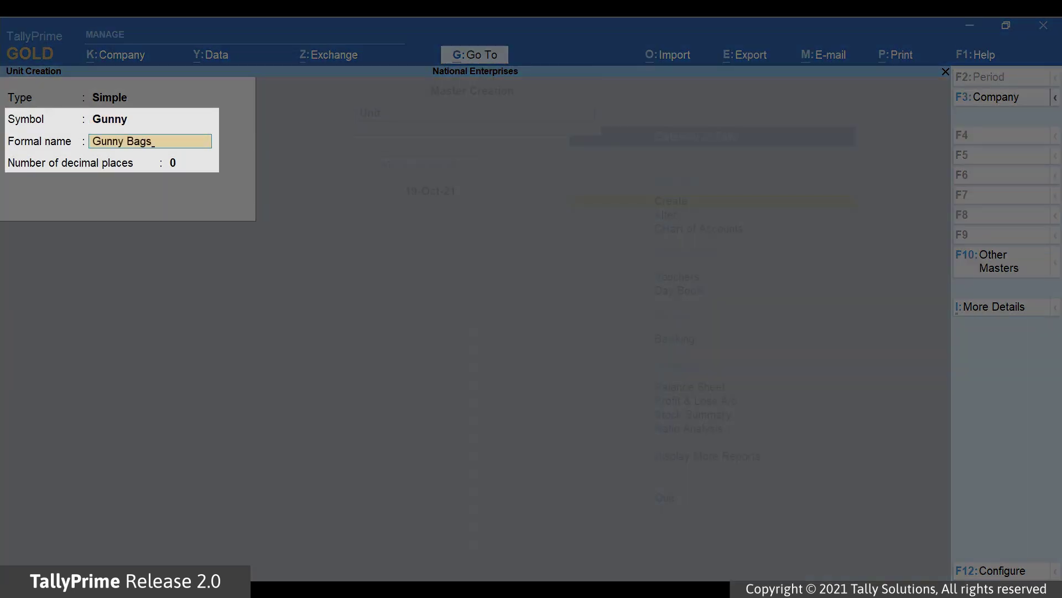
key(Return)
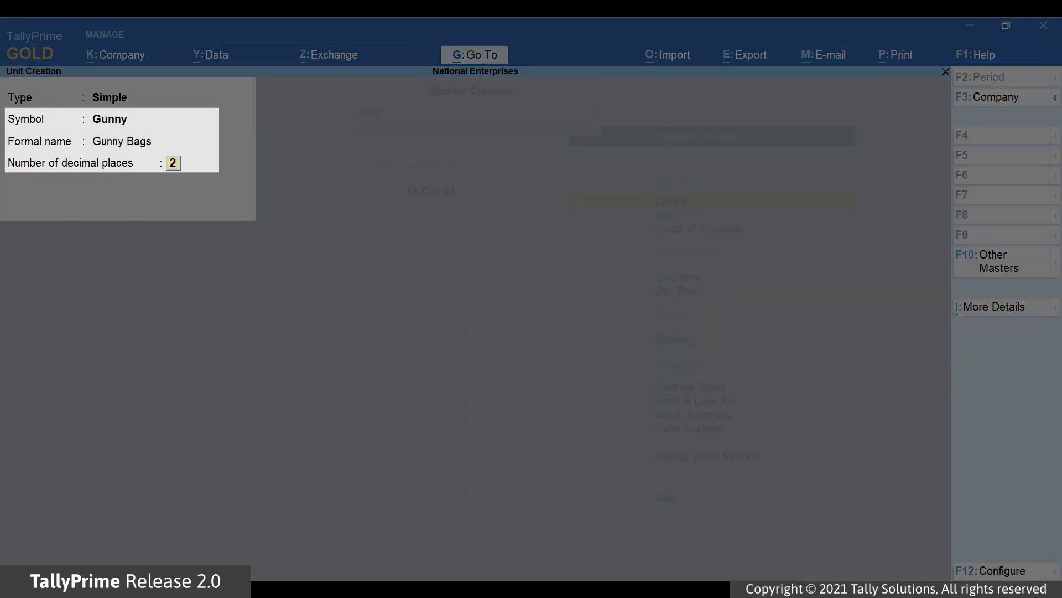
key(Return)
key(Return)
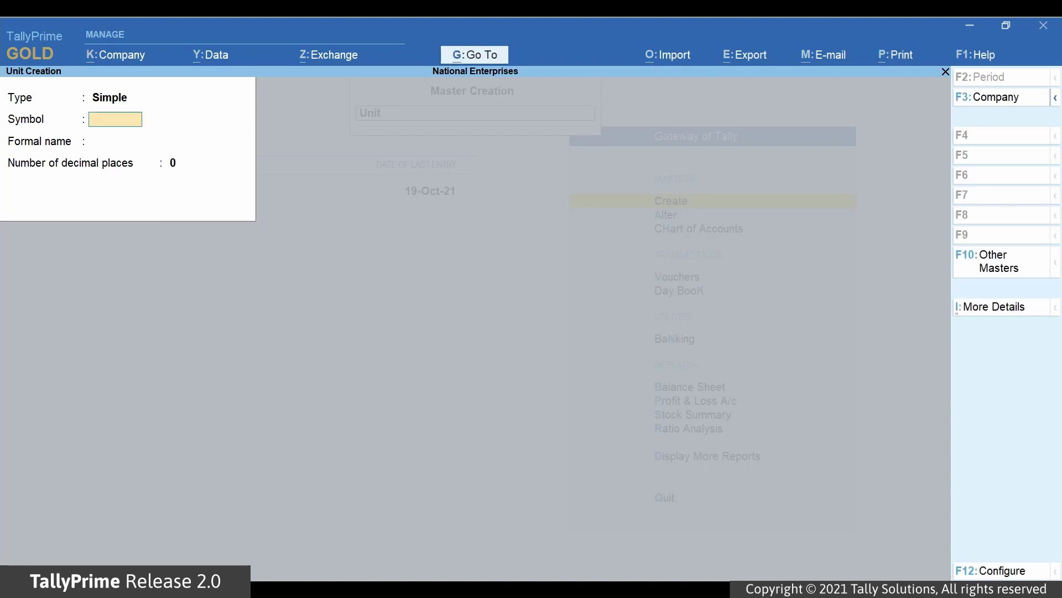
- Create the simple unit Box with formal name Boxes and 0 decimal places
text(Box)
key(Return)
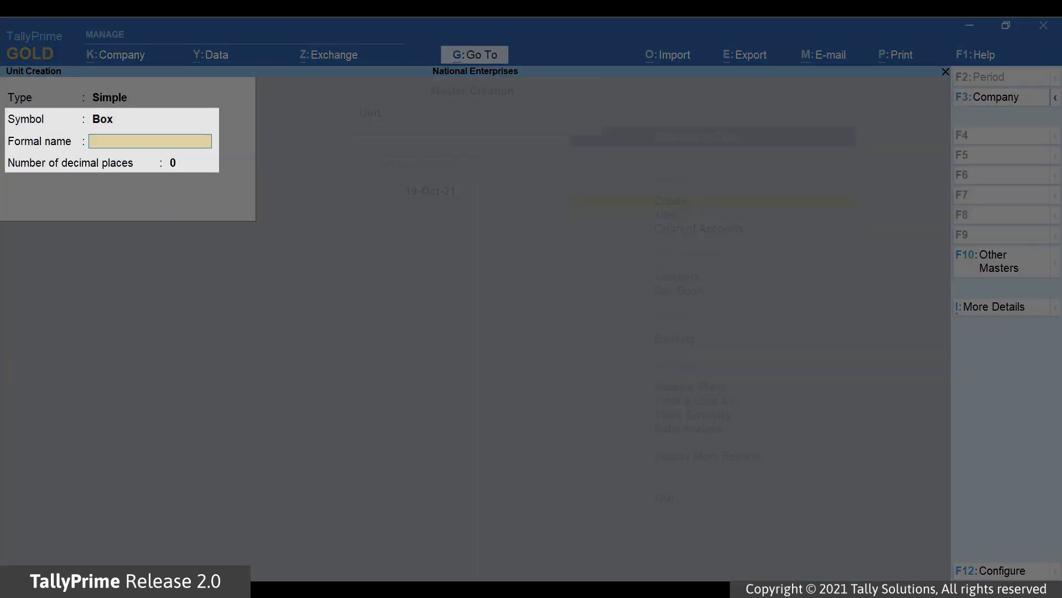
text(Boxes)
key(Return)
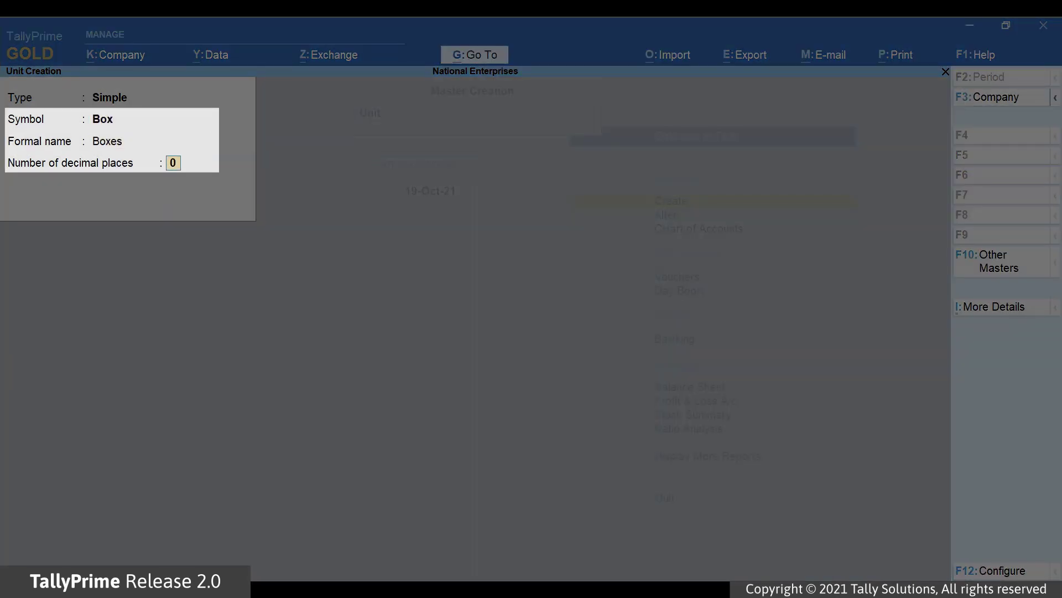
key(Return)
key(Return)
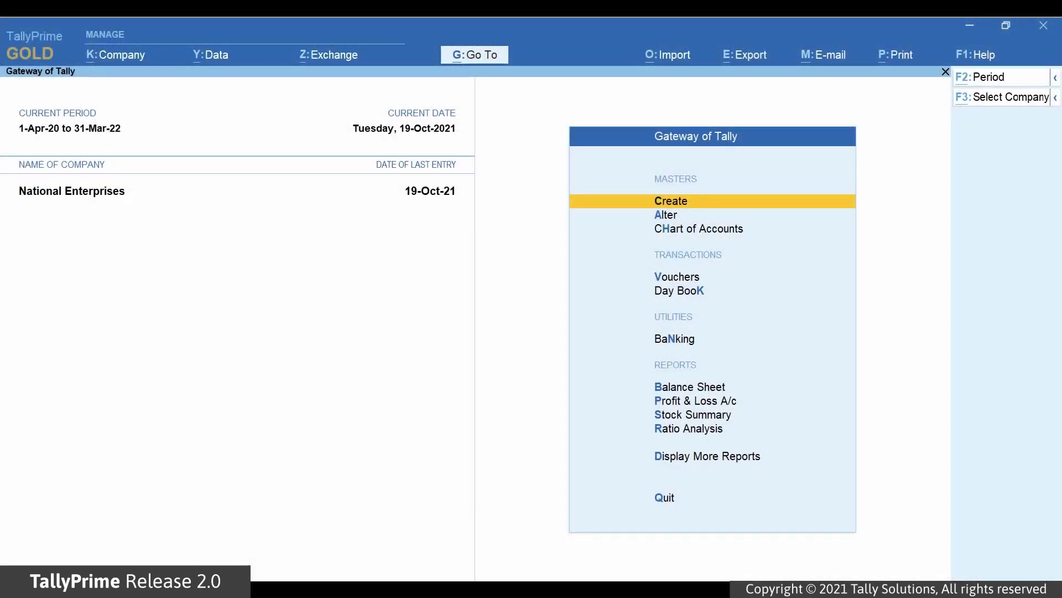
- Open the creation form for a new Stock Item master
key(alt+g)
key(Up)
key(Up)
key(Up)
key(Up)
key(Return)
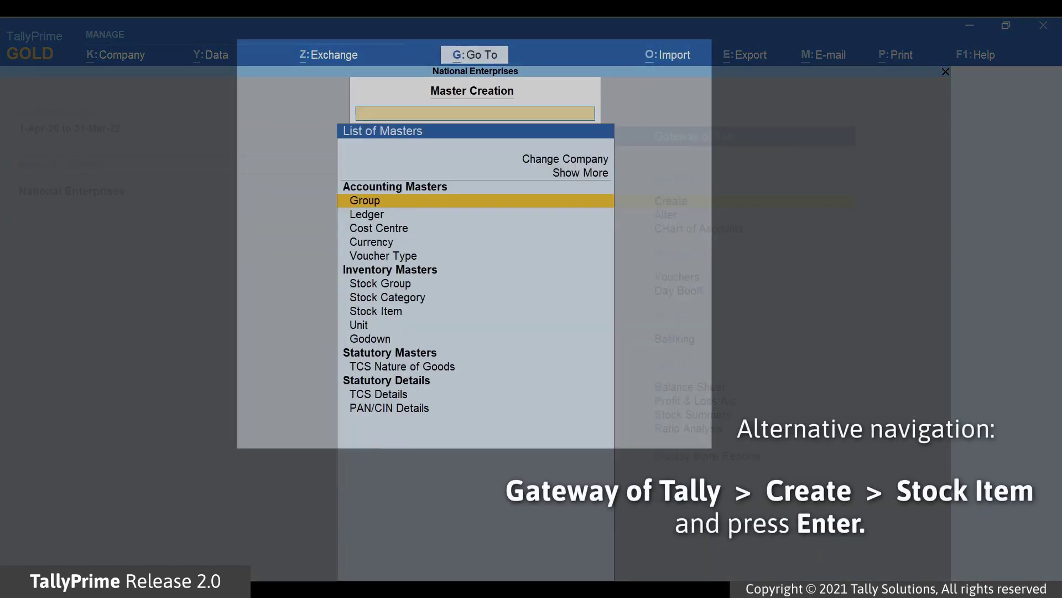
key(Down)
key(Down)
key(Down)
key(Down)
key(Down)
key(Down)
key(Down)
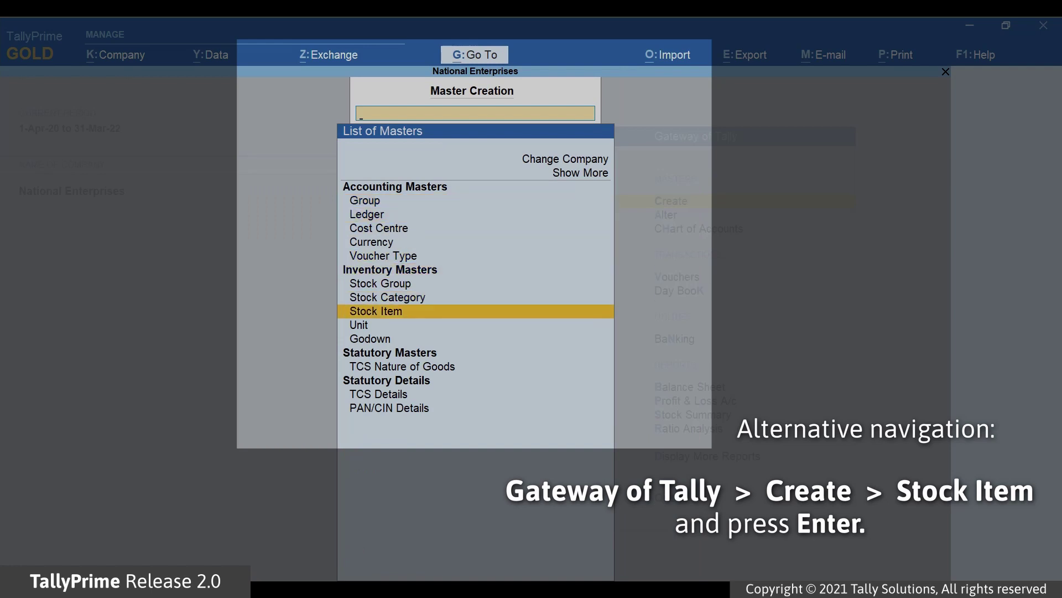
key(Return)
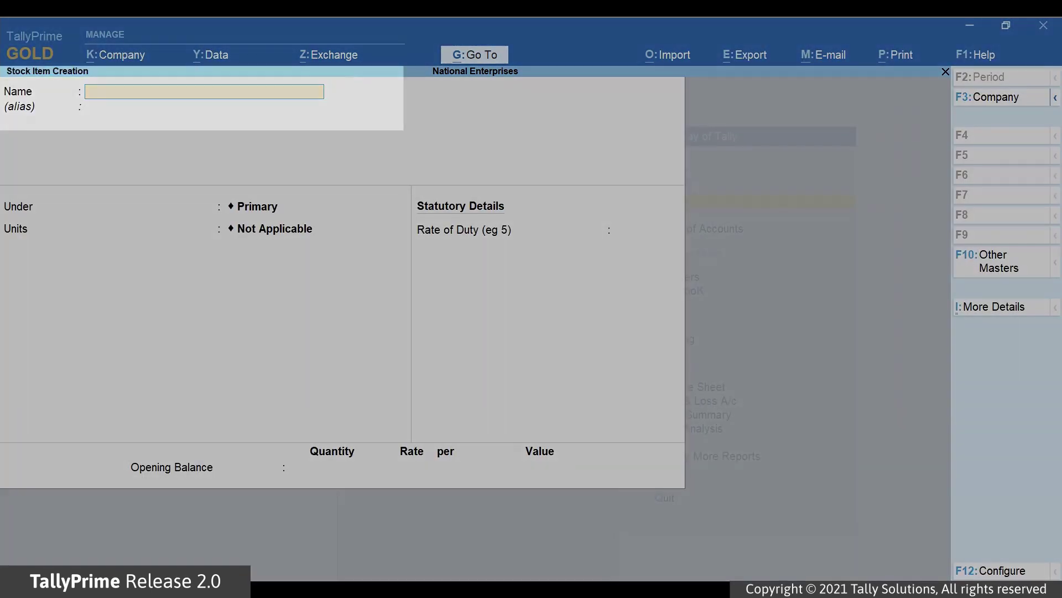
- Name the stock item Rice, keep it under Primary, and set its unit to Kg
text(Rice)
key(Return)
key(Return)
key(Return)
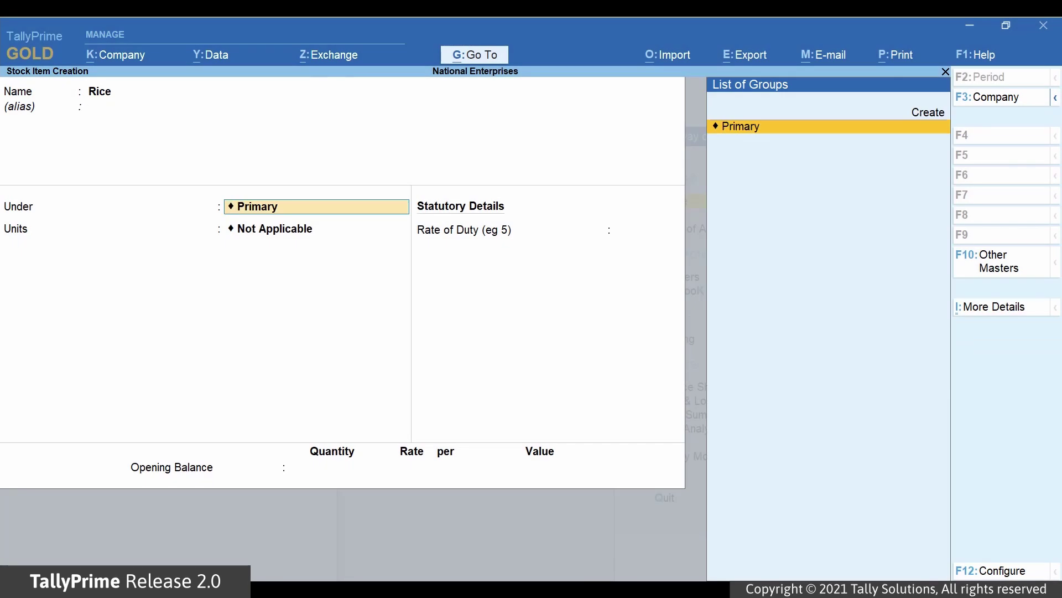
key(Down)
key(Down)
key(Down)
key(Down)
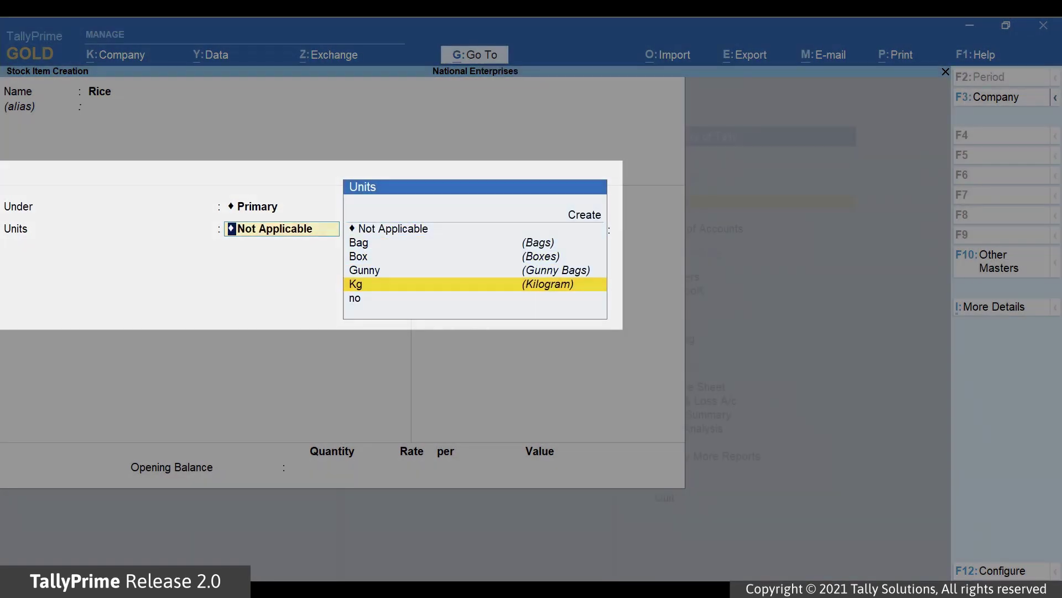
key(Return)
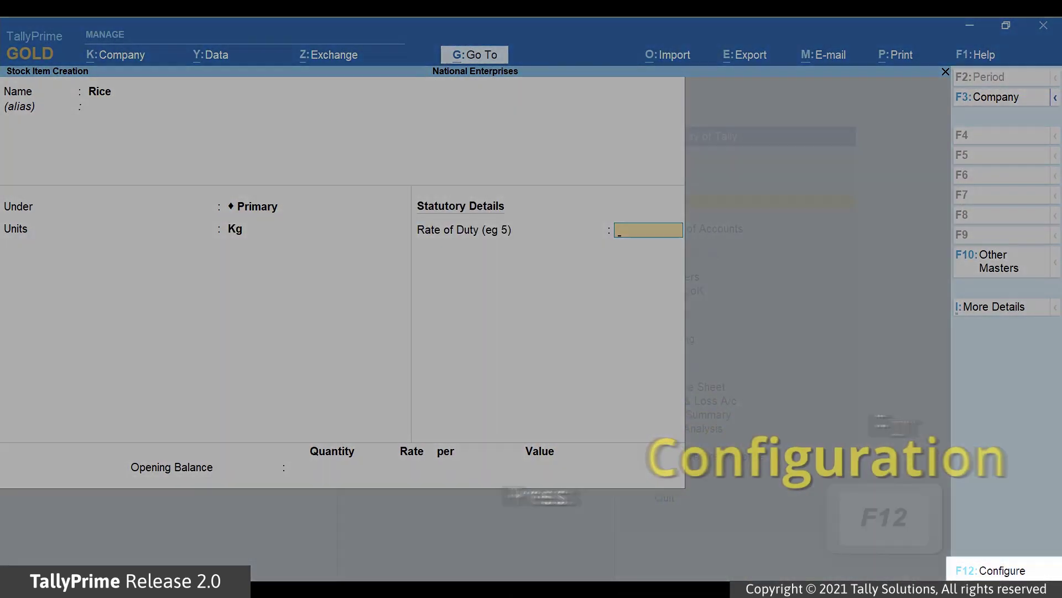
- Set Use Alternative Units to Yes in the stock item configuration and save the configuration
key(F12)
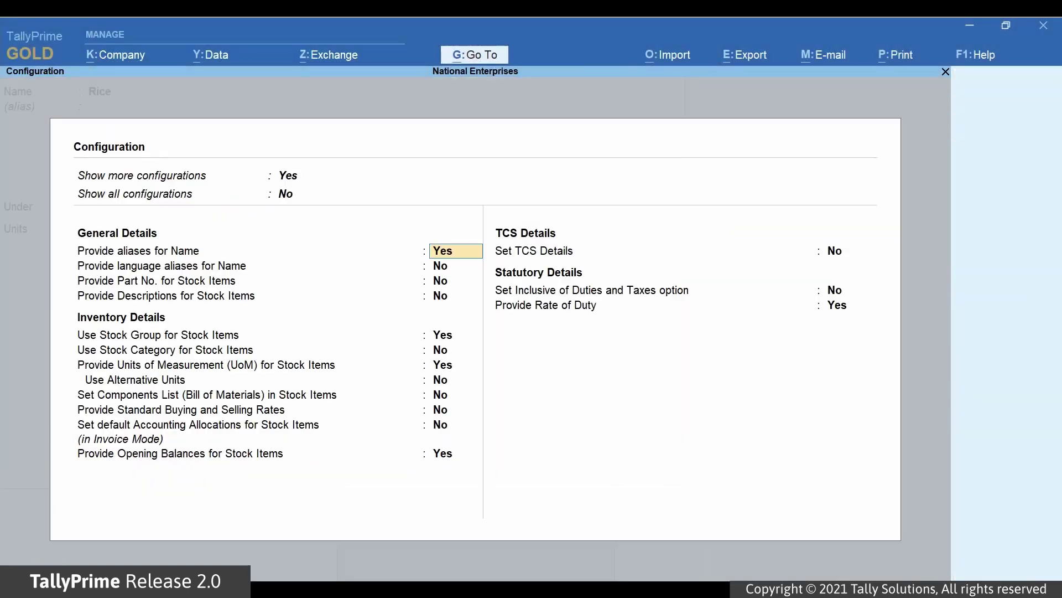
key(Down)
key(Down)
key(Down)
key(Down)
key(Down)
key(Down)
key(Down)
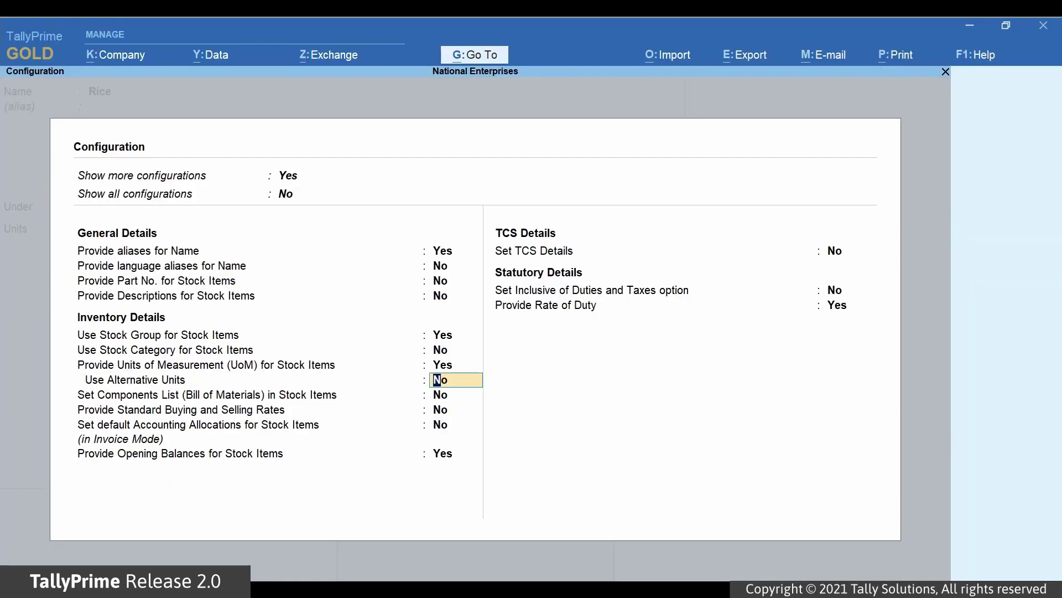
text(Yes)
key(Return)
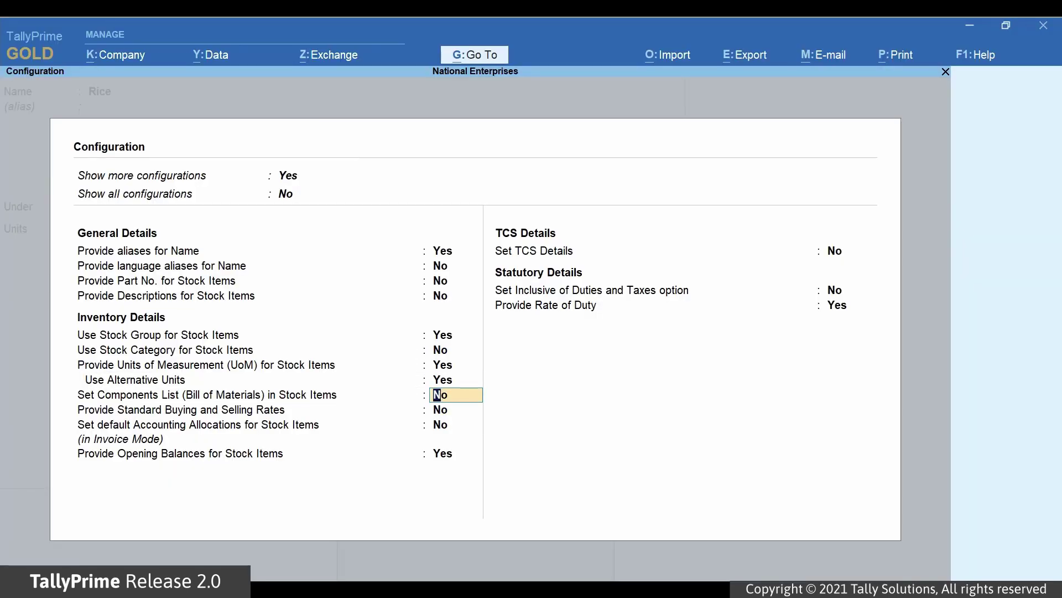
key(ctrl+a)
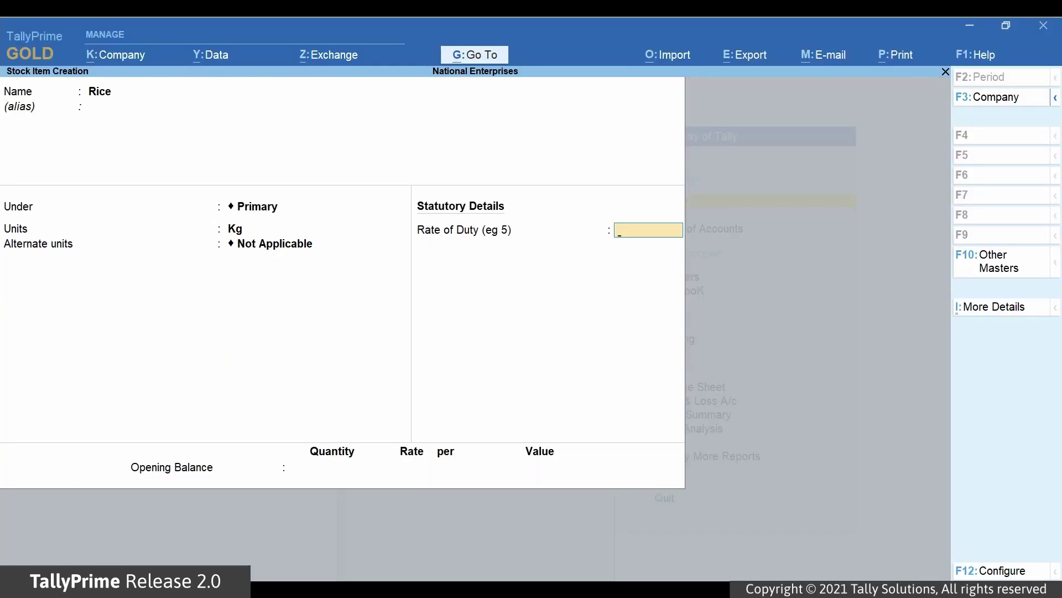
- Set the alternate unit of Rice to Bag, where 1 Bag = 50 Kg, and continue to the opening balance
key(BackSpace)
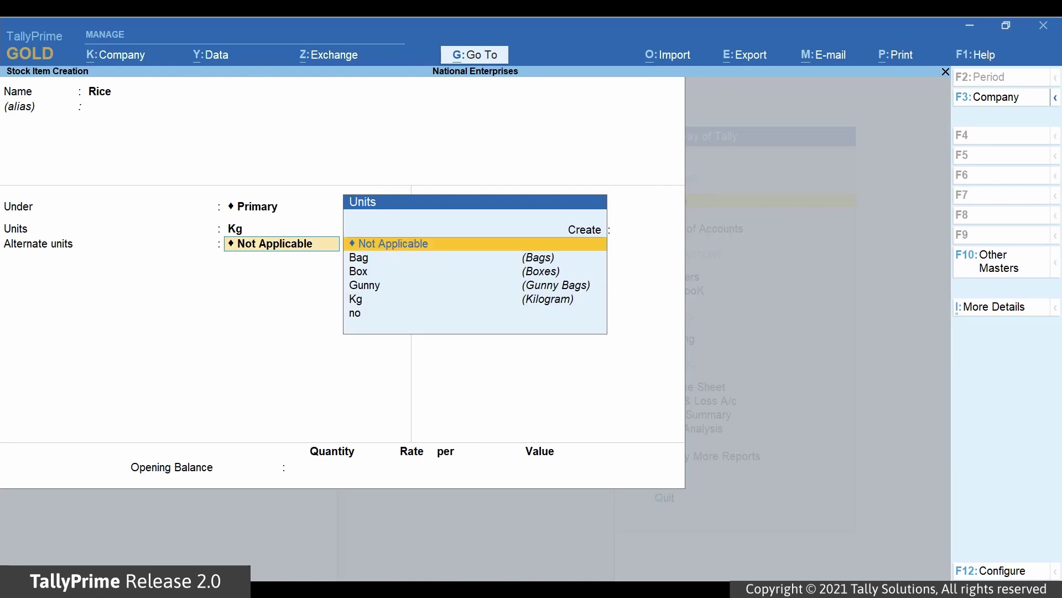
key(Down)
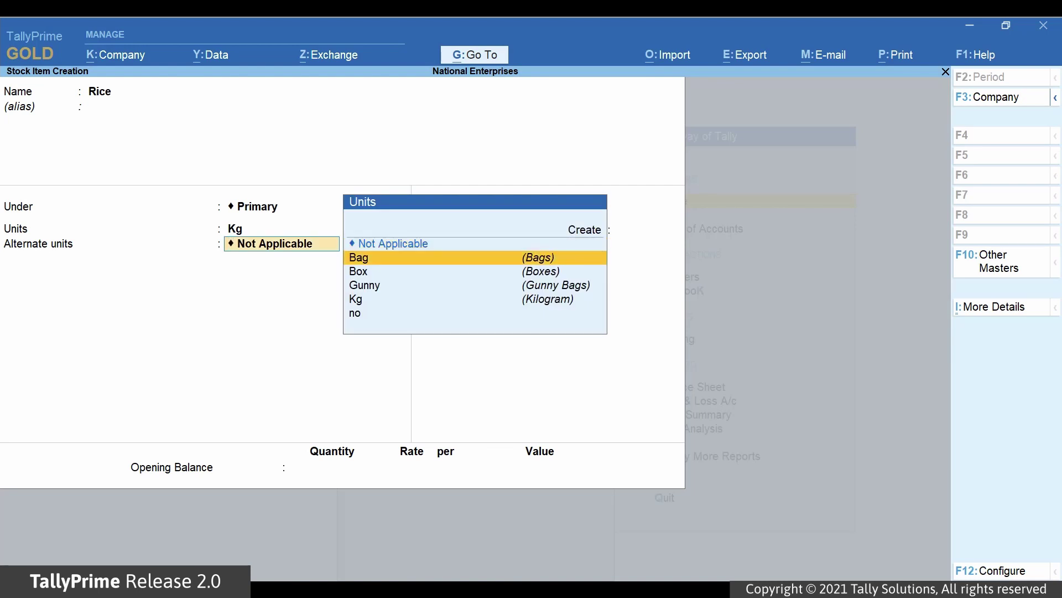
key(Return)
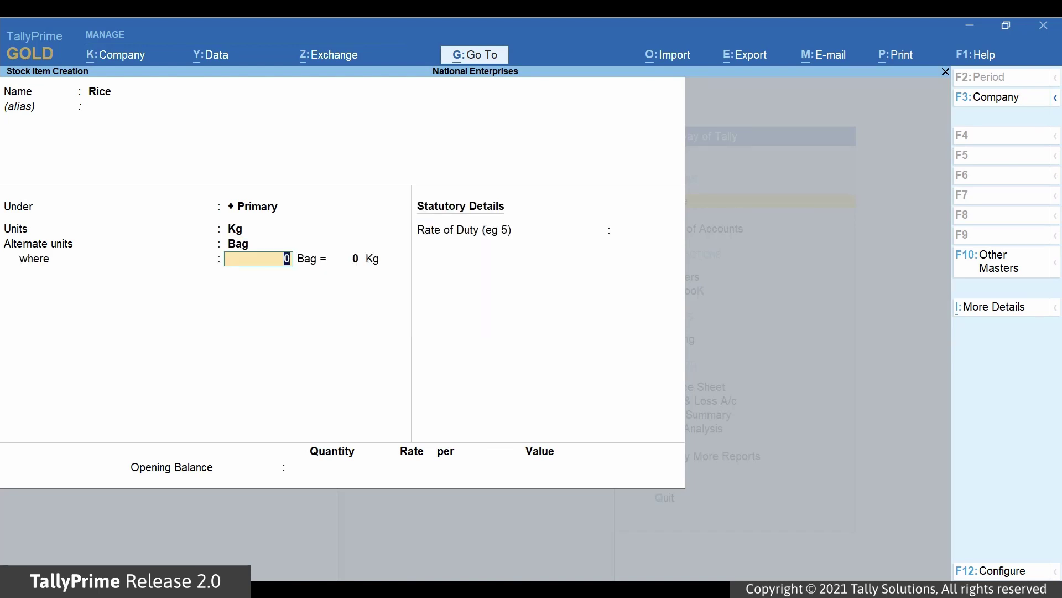
text(1)
key(Return)
text(50)
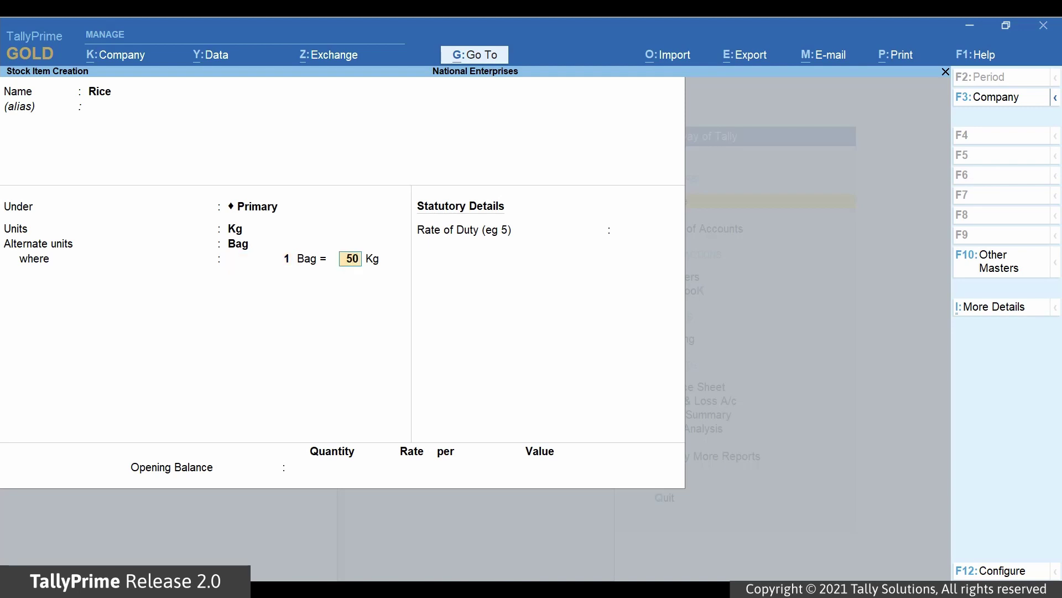
key(Return)
key(Return)
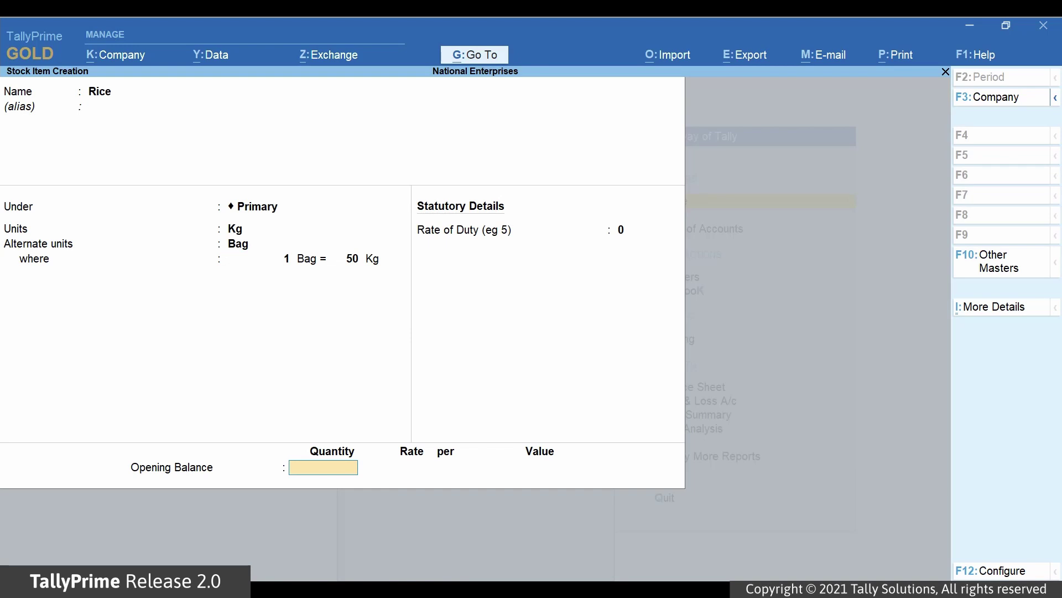
- Enter the Rice opening balance as 1,000 Kg at a rate of 30 per Kg and save the stock item
text(1000kg)
key(Return)
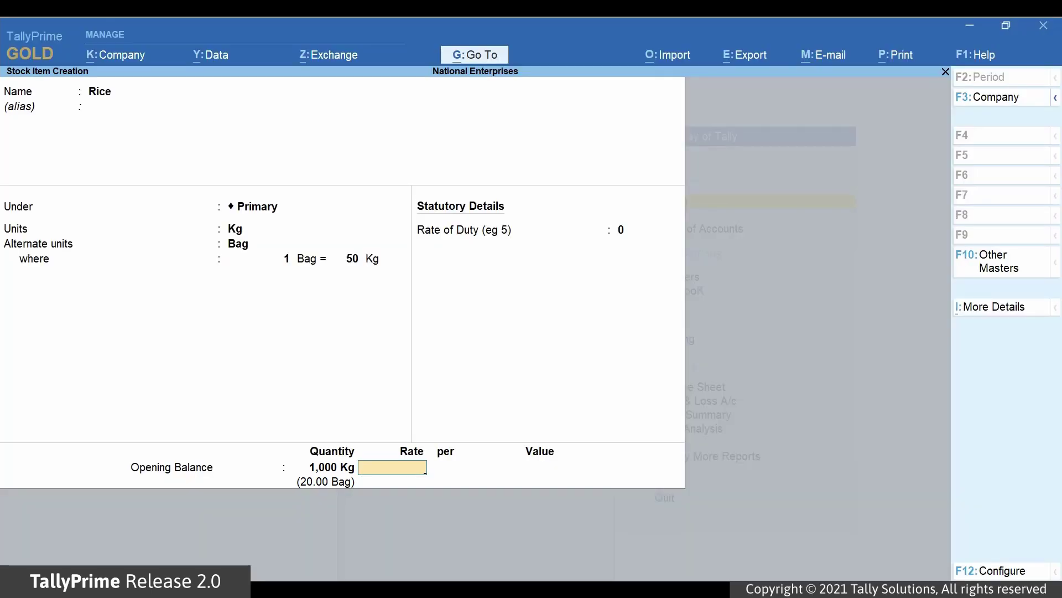
text(30)
key(Return)
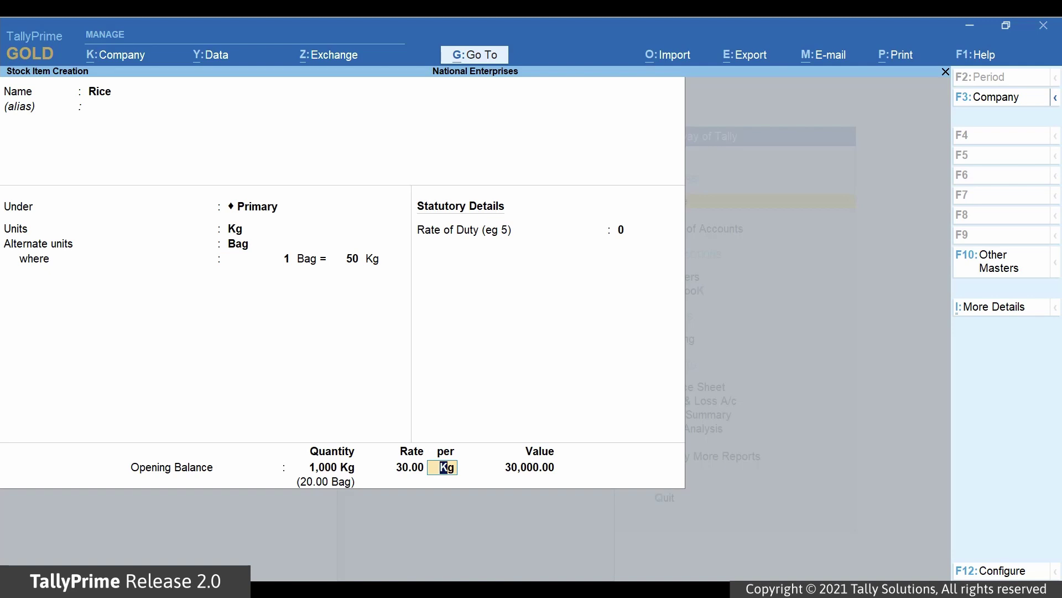
key(Return)
key(Return)
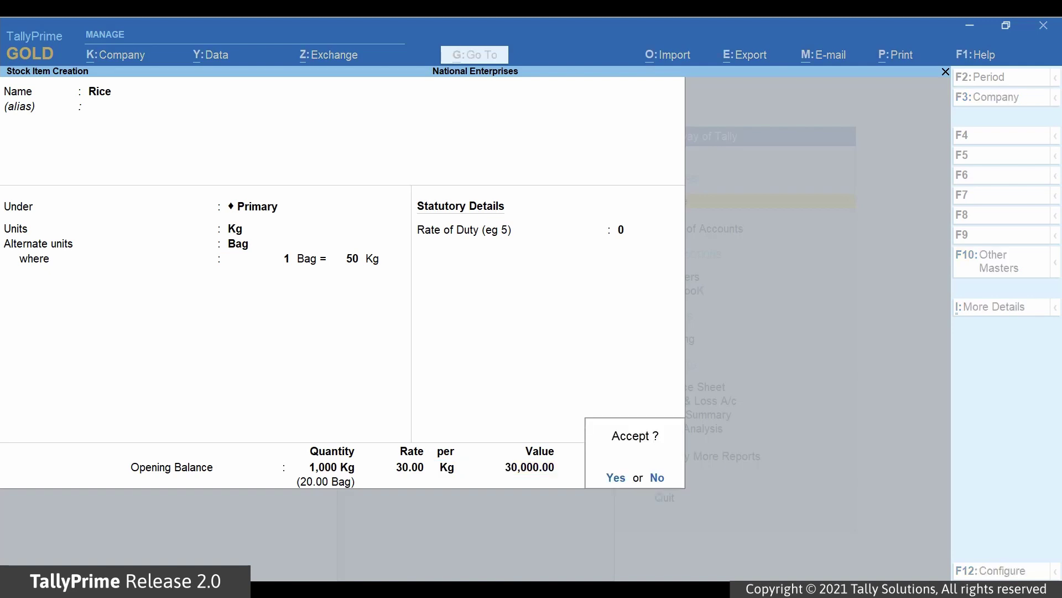
key(Return)
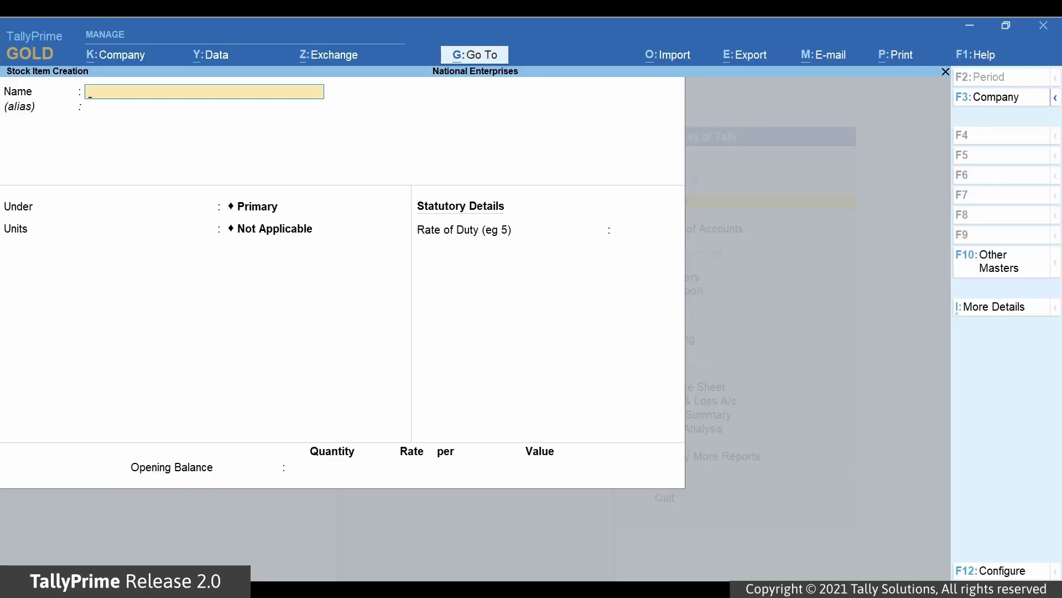
- Open the list of stock items available for master alteration
key(alt+g)
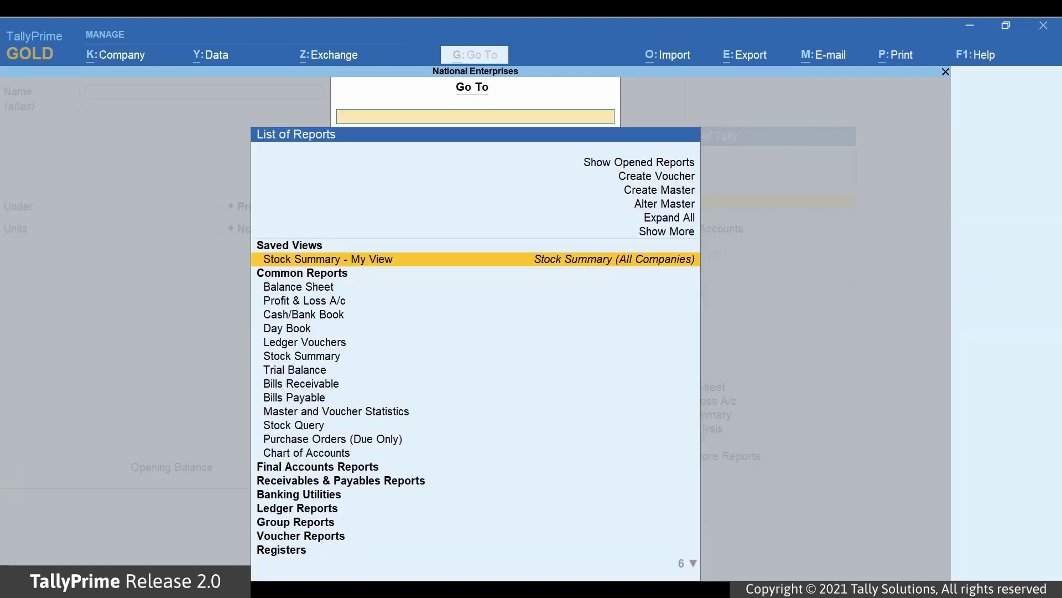
key(Up)
key(Up)
key(Up)
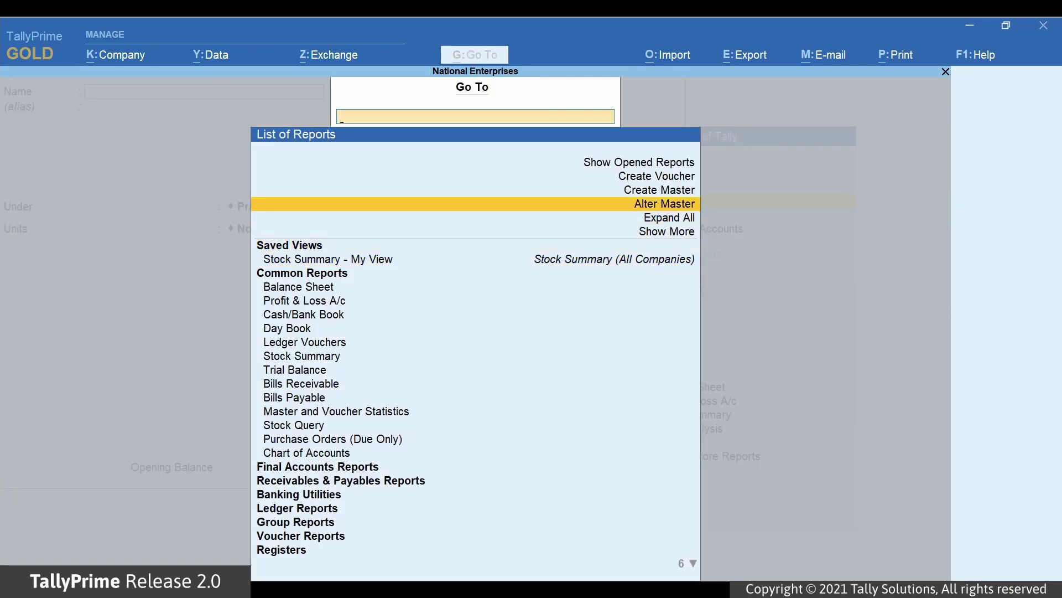
key(Return)
key(Down)
key(Down)
key(Down)
key(Down)
key(Down)
key(Down)
key(Down)
key(Return)
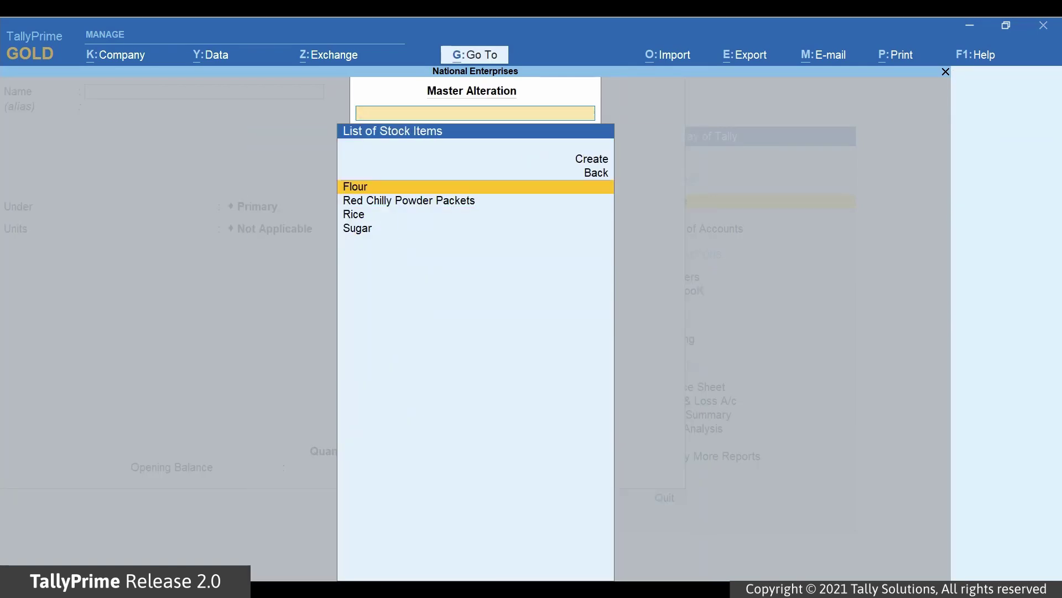
- Open the Rice stock item, review its alternate unit conversion, and quit without saving changes
key(Down)
key(Down)
key(Return)
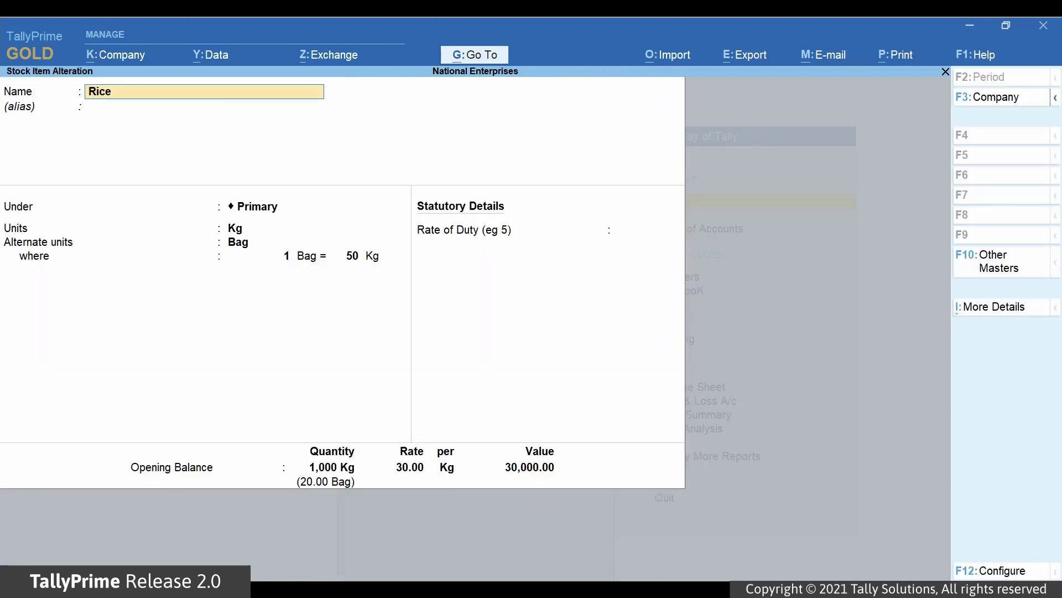
key(Return)
key(Return)
key(Return)
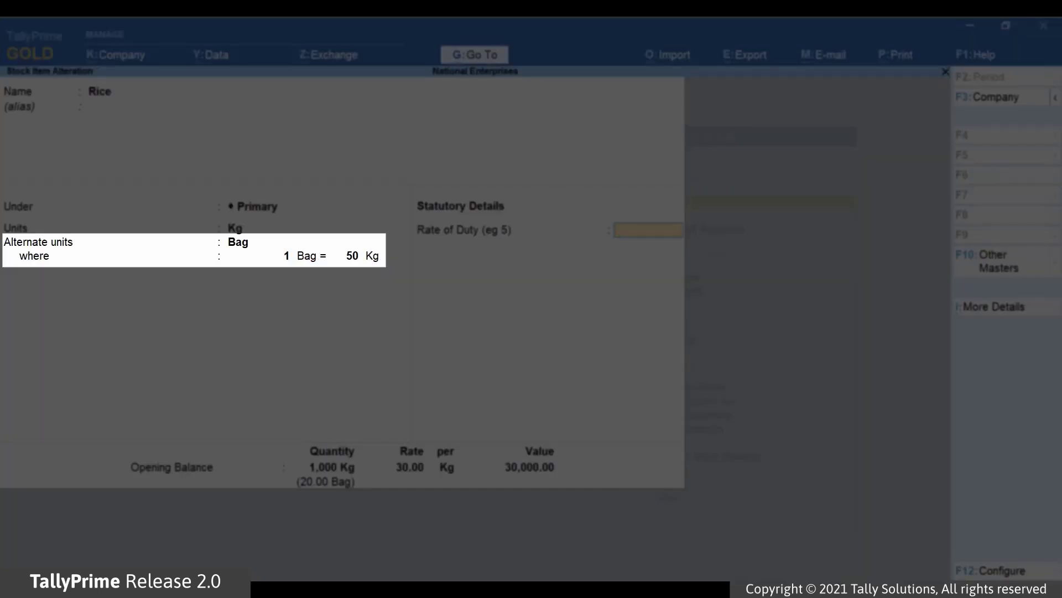
key(Escape)
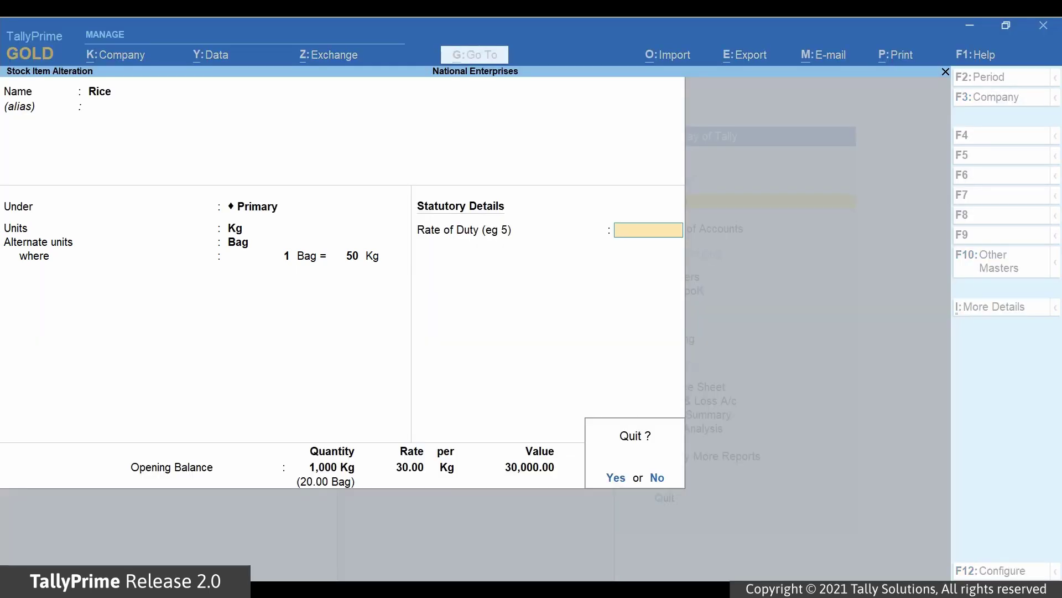
key(y)
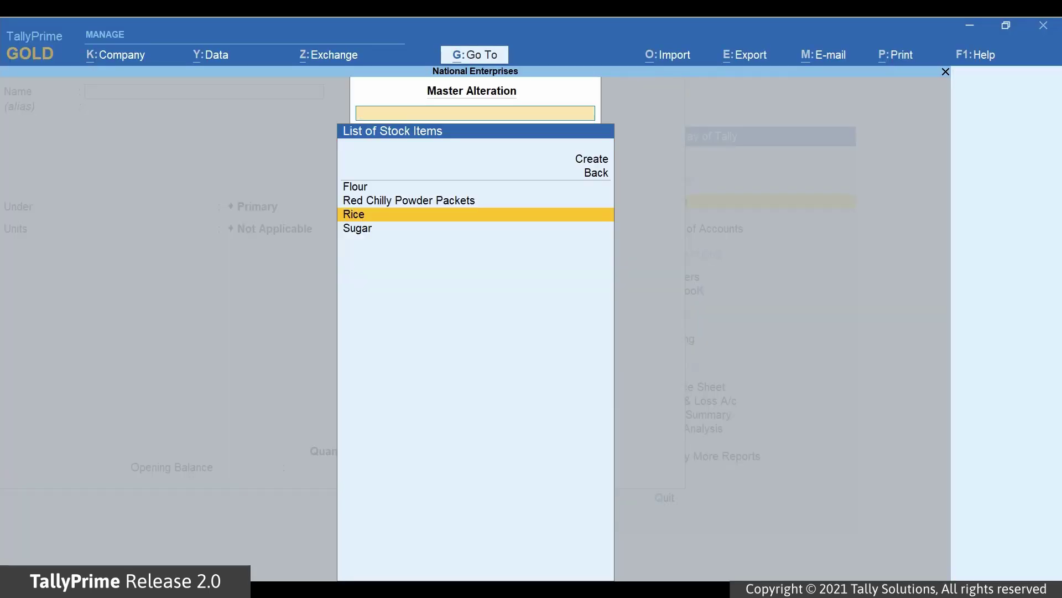
- Open the Sugar stock item for alteration and go to its alternate unit, keeping Kg as the main unit
key(Down)
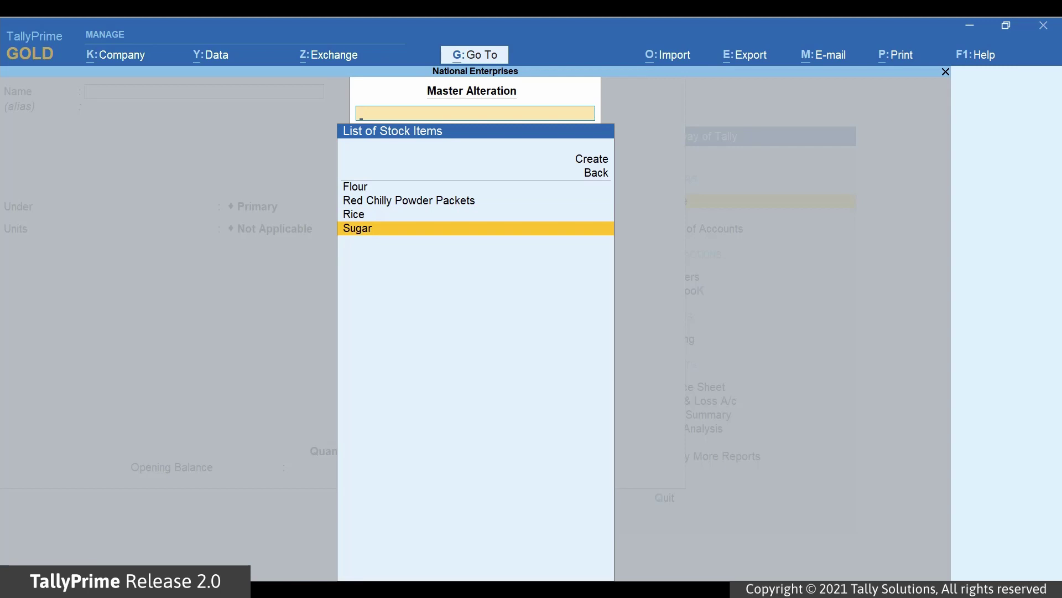
key(Return)
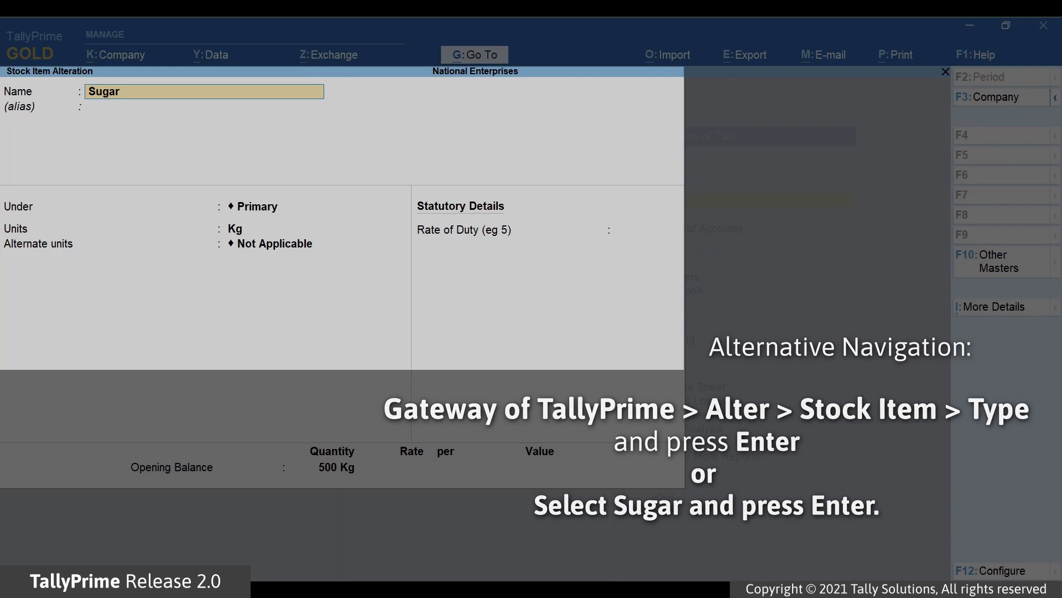
key(Return)
key(Return)
key(Return)
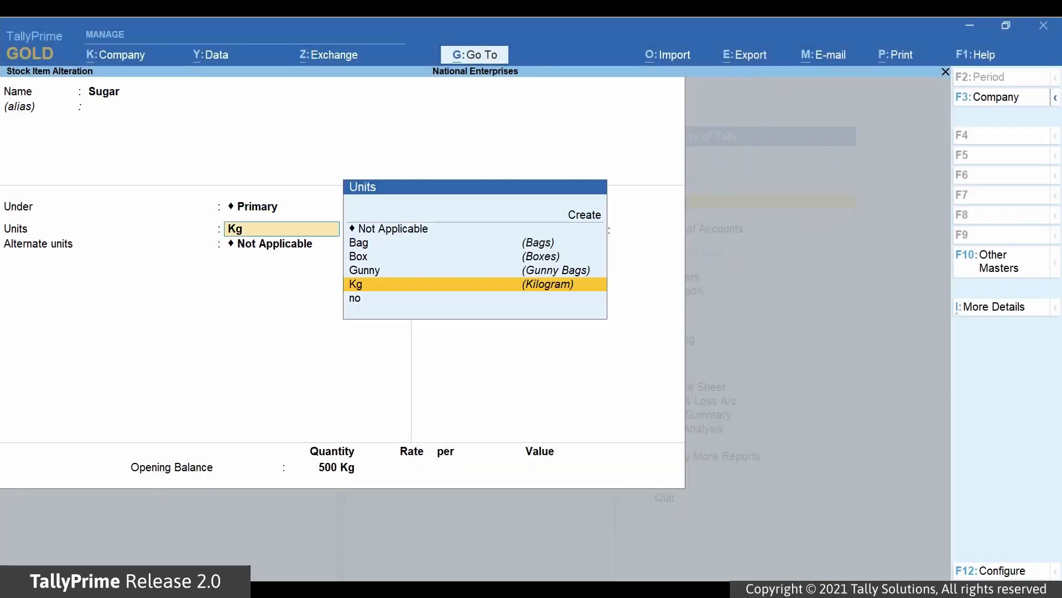
key(Return)
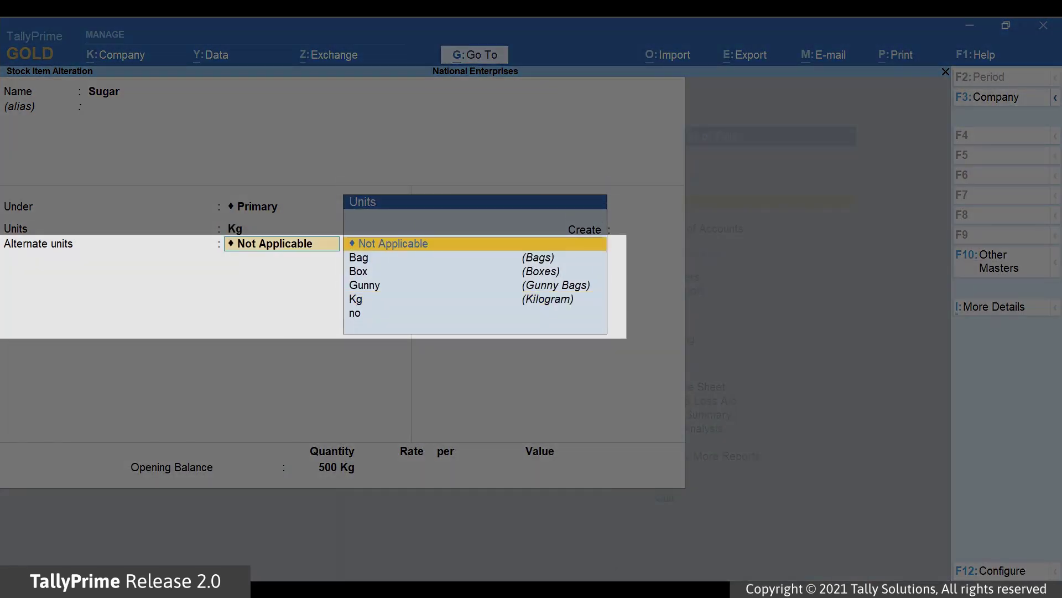
- Set the alternate unit of Sugar to Gunny, where 1 Gunny = 100 Kg, and continue to the opening balance
key(Down)
key(Down)
key(Down)
key(Return)
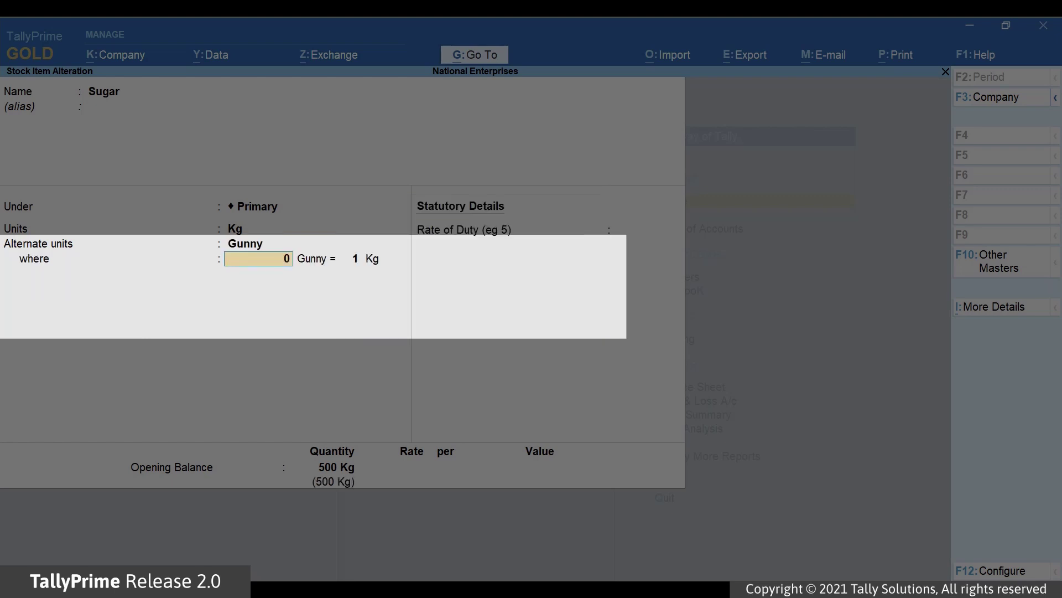
text(1)
key(Return)
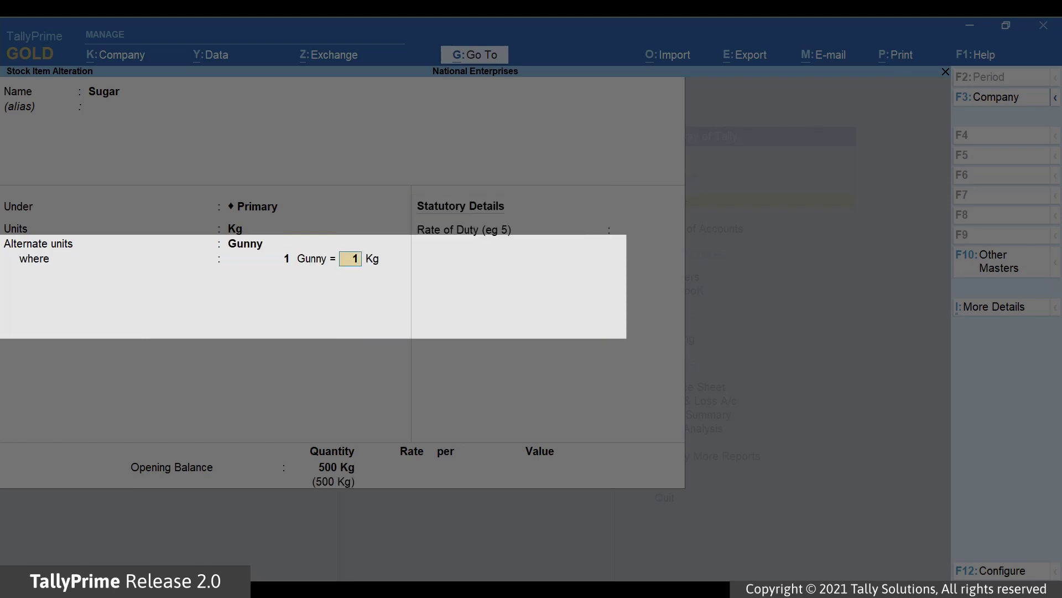
text(100)
key(Return)
key(Return)
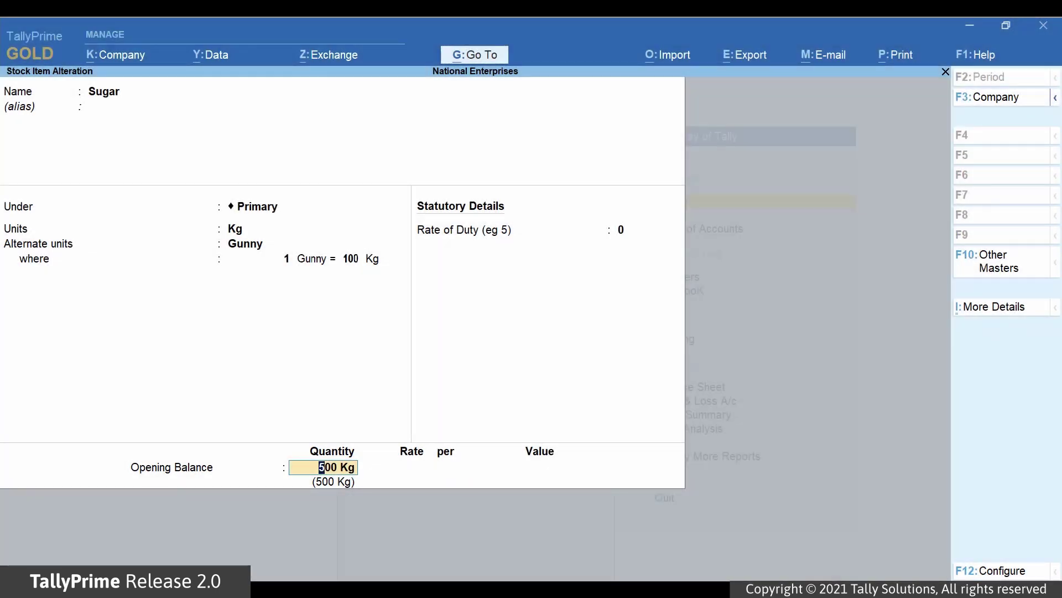
- Enter the Sugar opening balance as 500 Kg at a rate of 30 per Kg and save the stock item
text(500 kg)
key(Return)
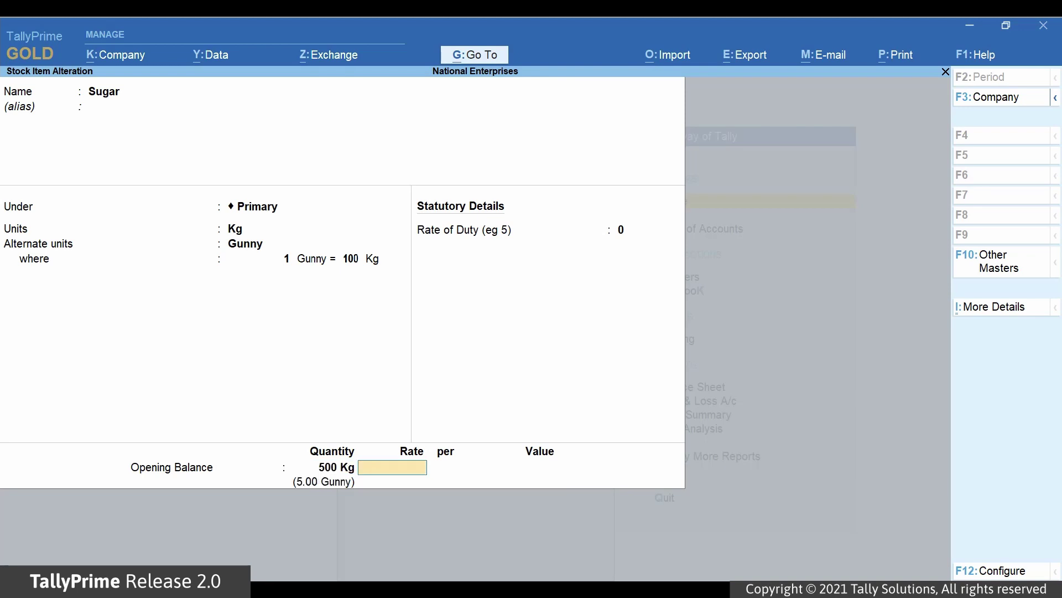
text(30)
key(Return)
key(Return)
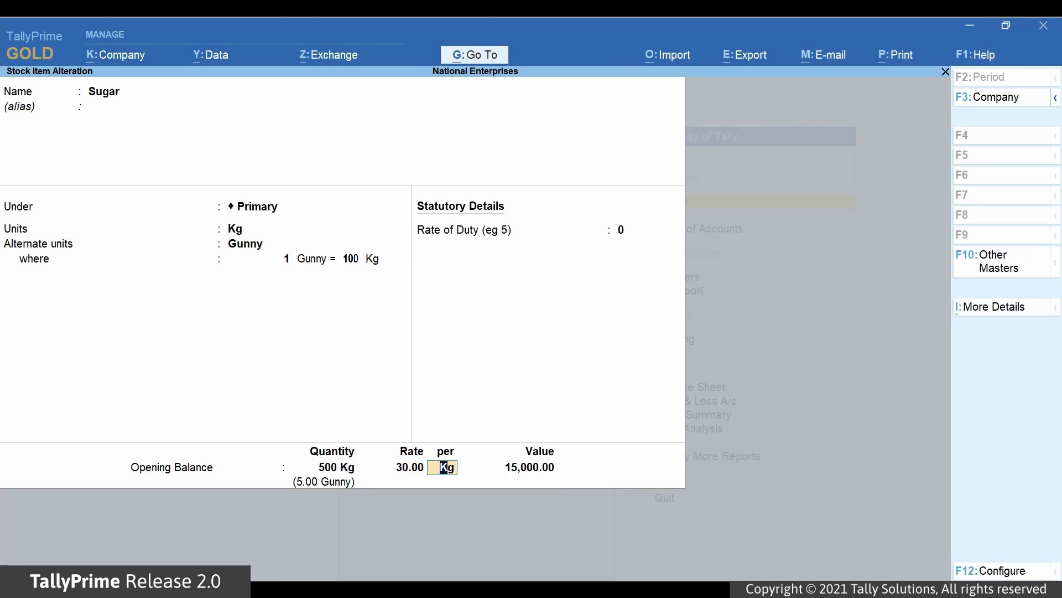
key(Return)
key(Return)
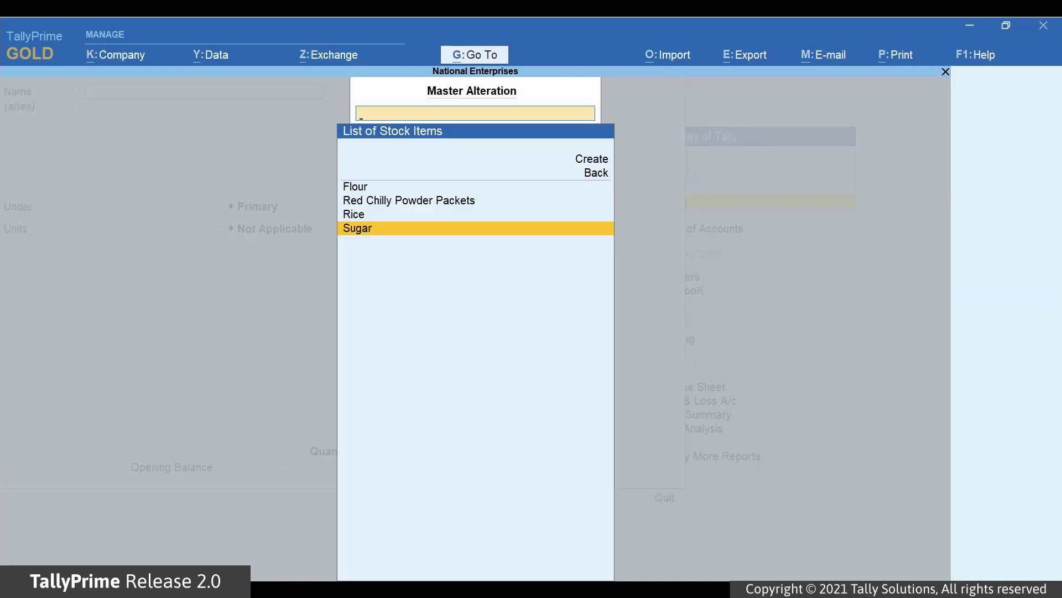
- Open the Flour stock item for alteration and go to its alternate unit, keeping Kg as the main unit
key(Up)
key(Up)
key(Up)
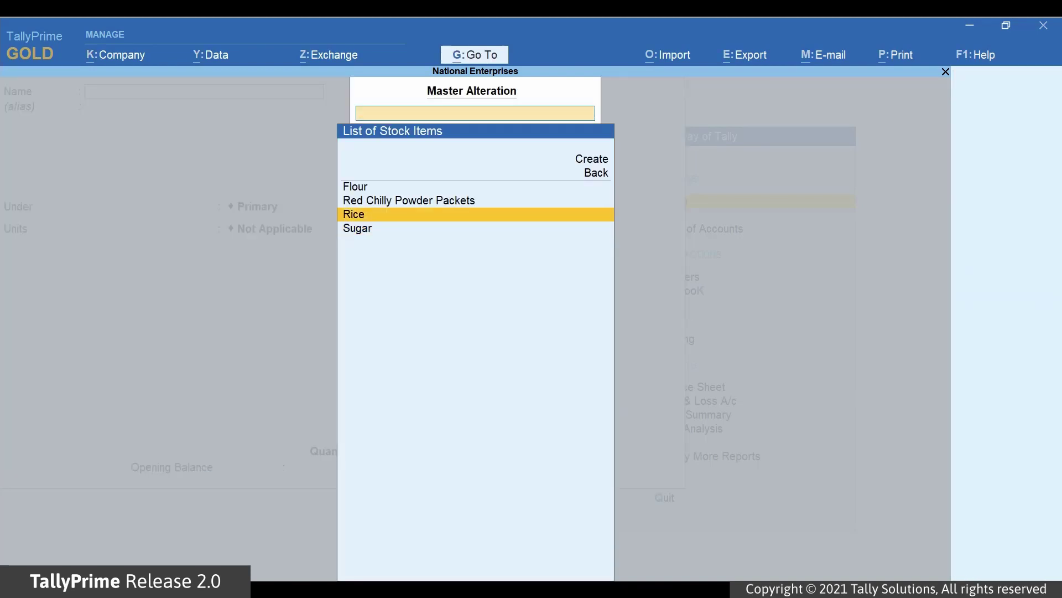
key(Return)
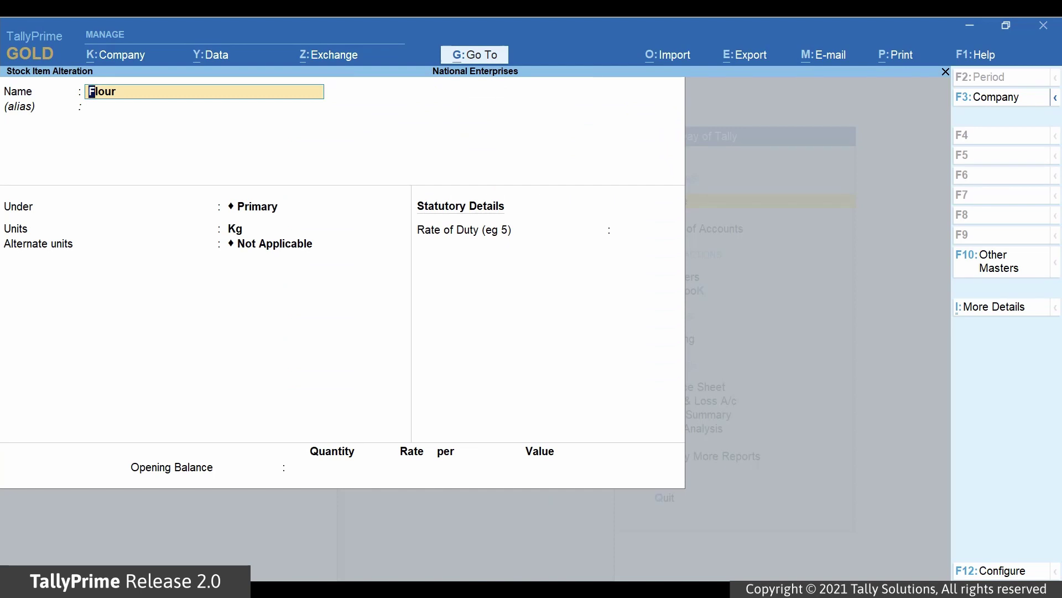
key(Return)
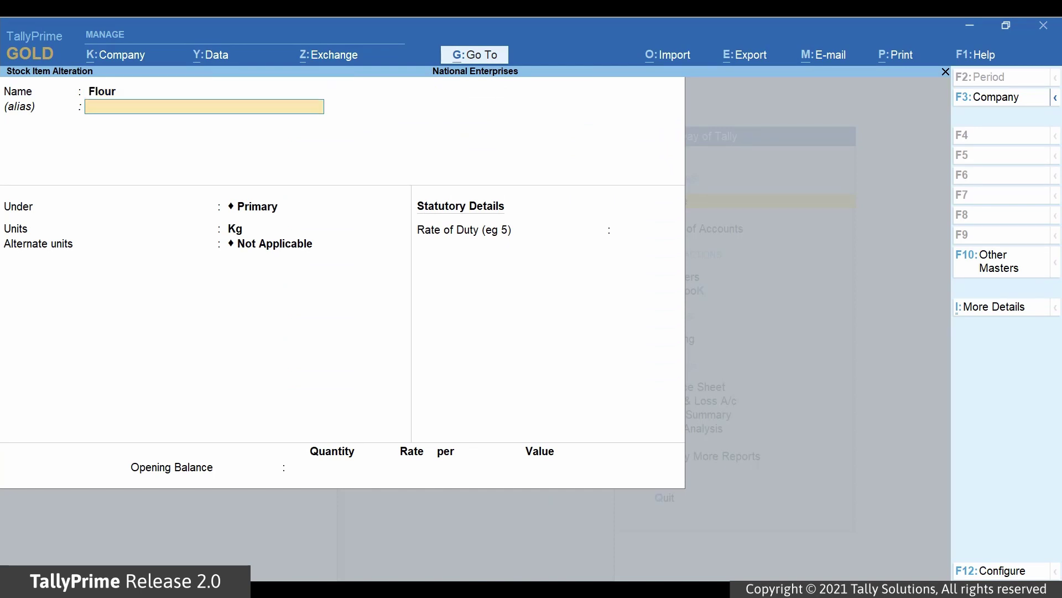
key(Return)
key(Return)
key(Return)
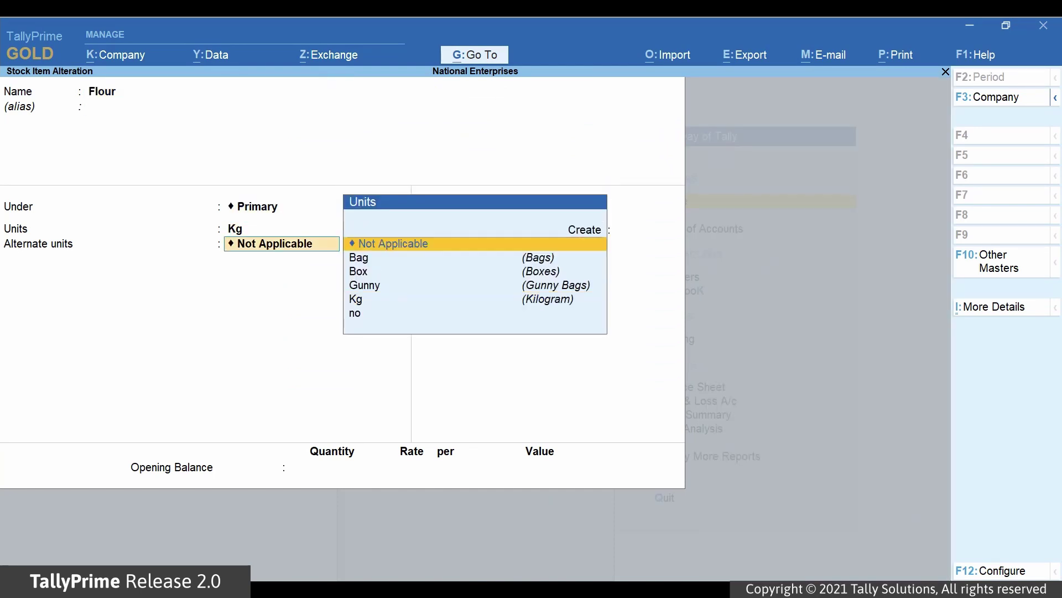
- Set the alternate unit of Flour to Box, where 1 Box = 10 Kg, and continue to the opening balance
key(Down)
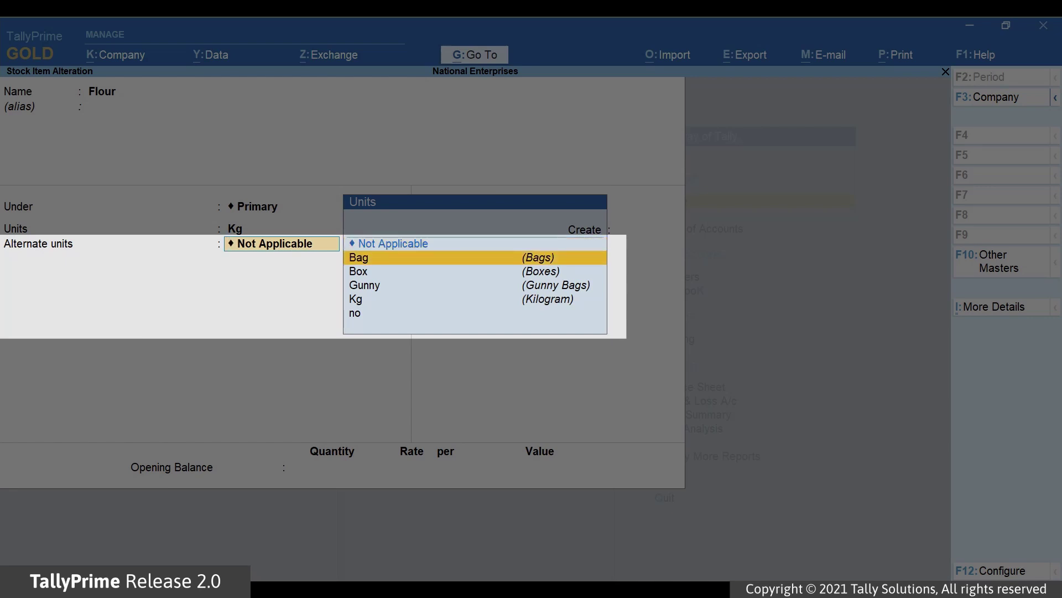
key(Down)
key(Return)
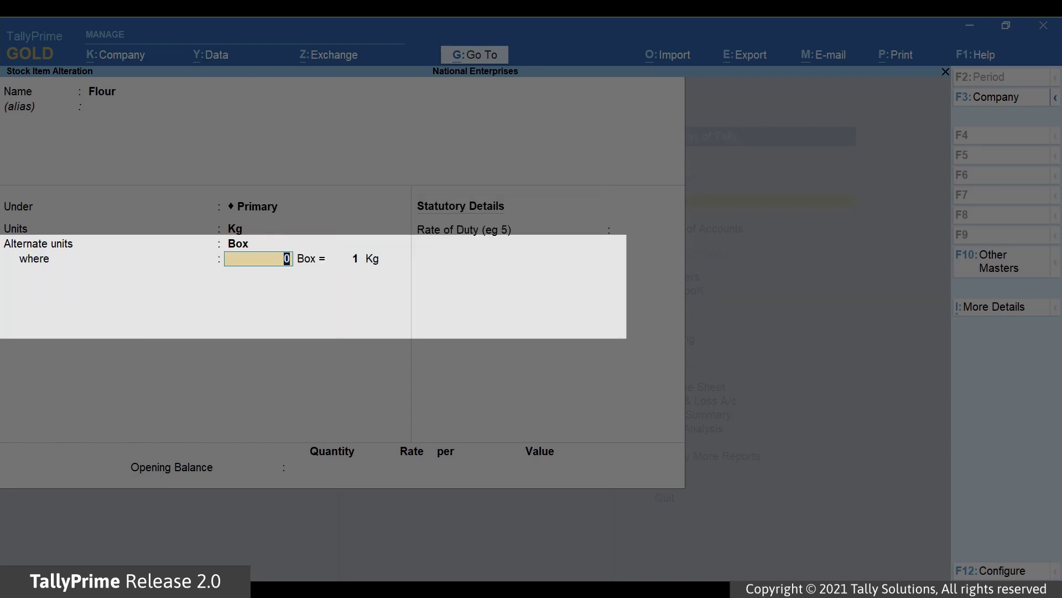
key(Return)
text(10)
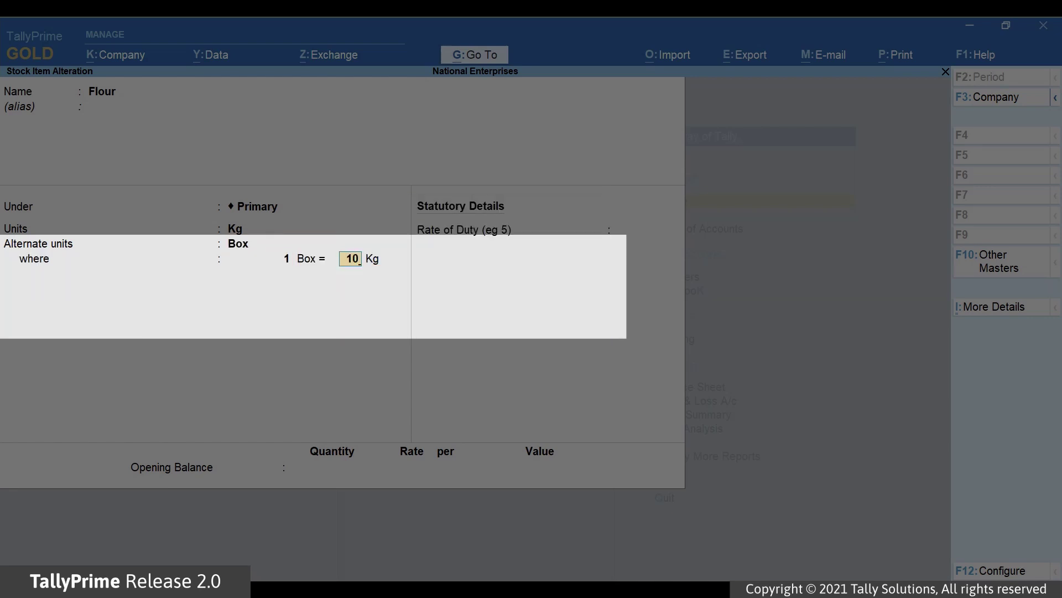
key(Return)
key(Return)
- Enter the Flour opening balance as 100 Kg at a rate of 40 per Kg and save the stock item
text(100)
key(Return)
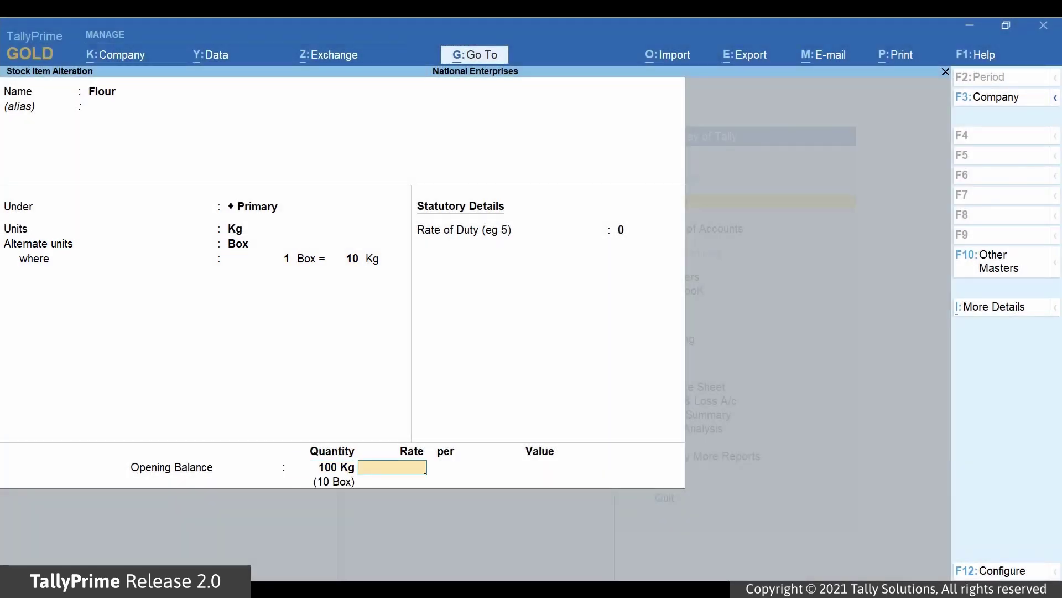
text(40)
key(Return)
key(Return)
key(Return)
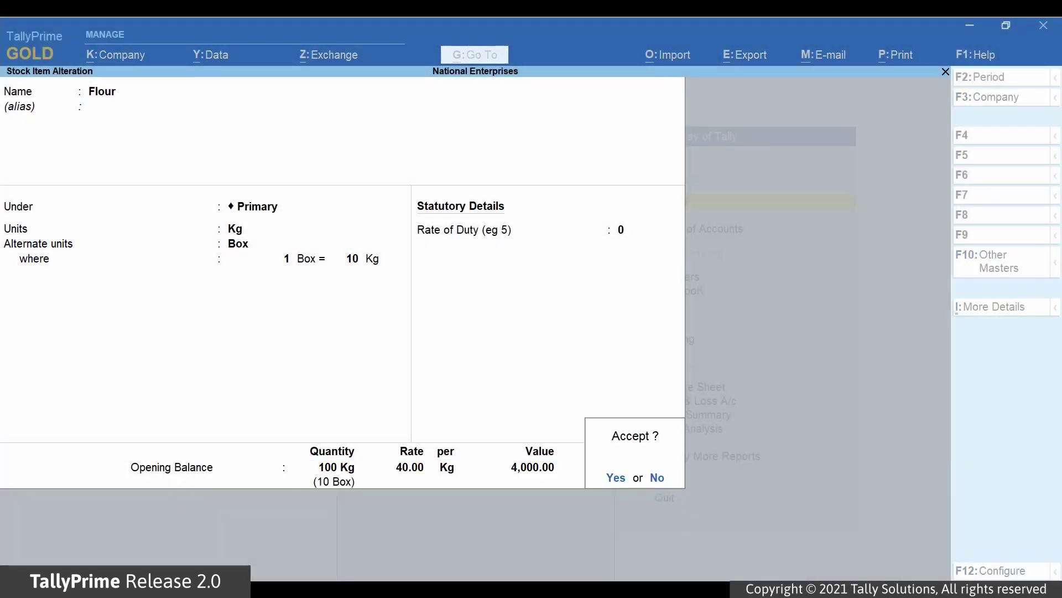
key(Return)
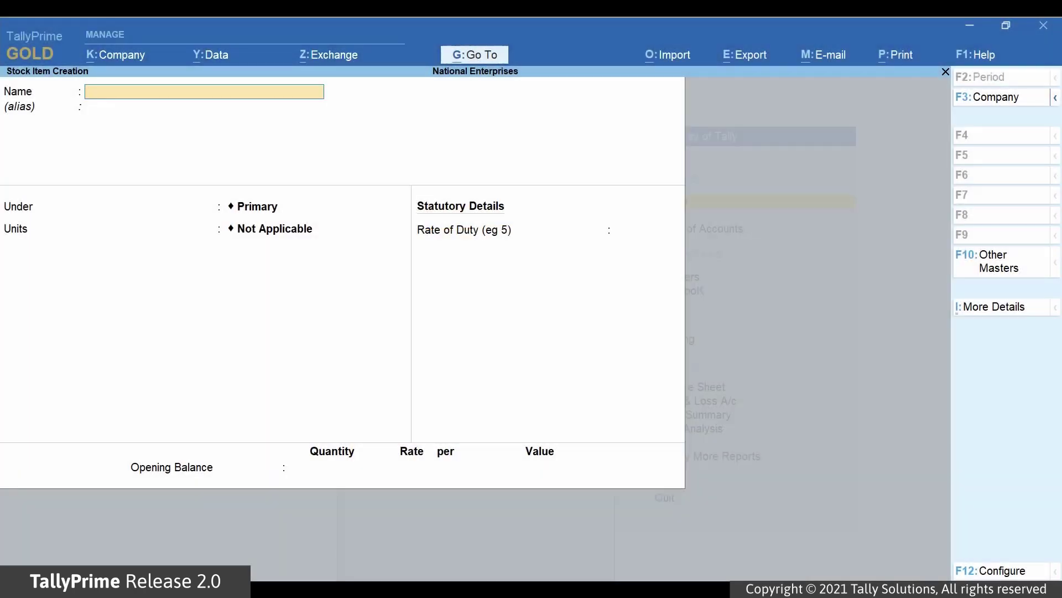
- Start creating a new voucher and switch its type to Purchase
key(alt+g)
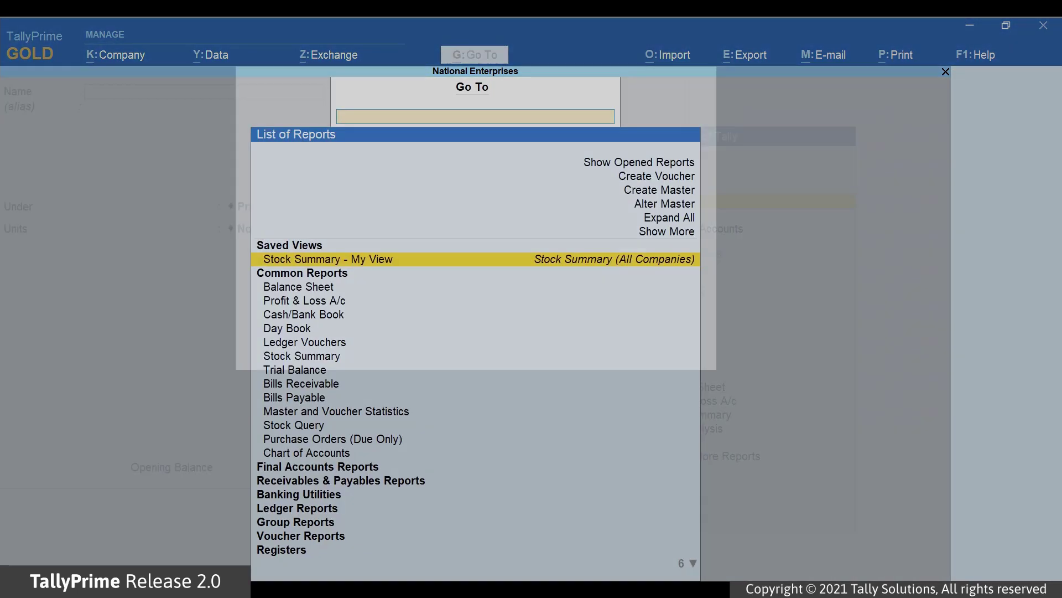
key(Up)
key(Up)
key(Up)
key(Up)
key(Up)
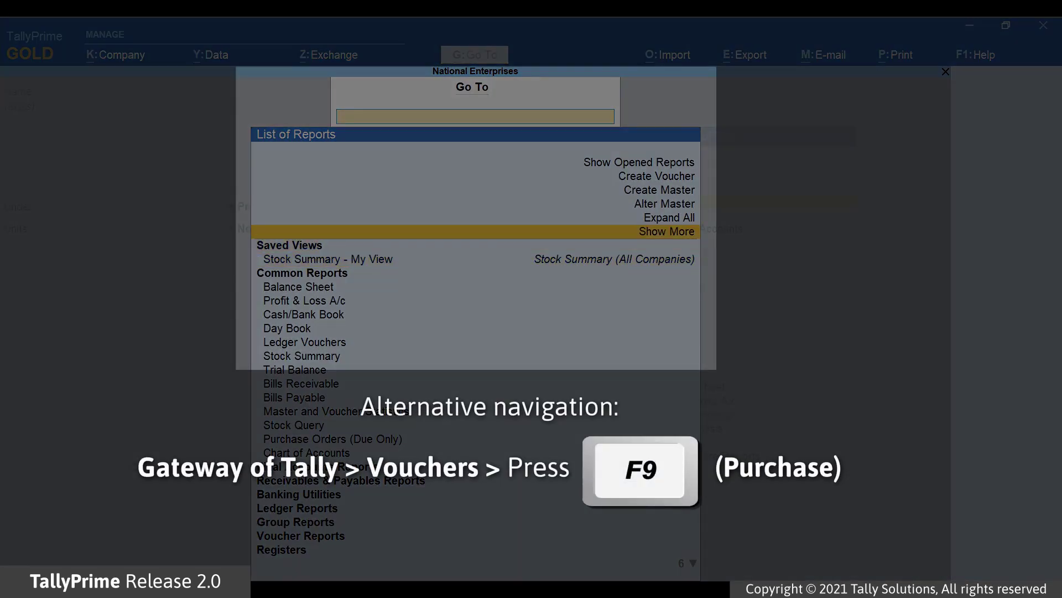
key(Up)
key(Return)
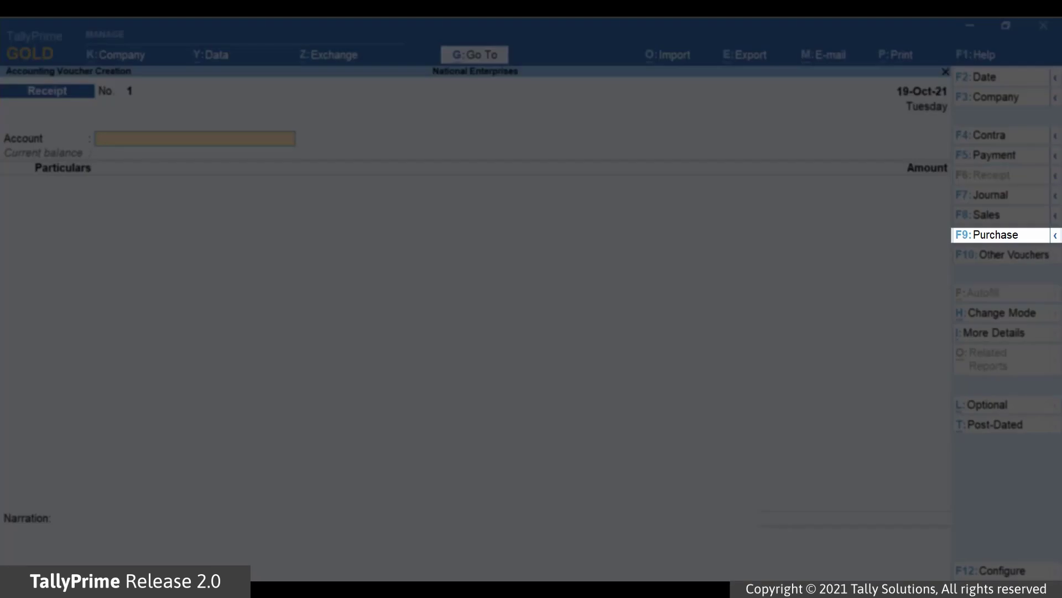
key(F9)
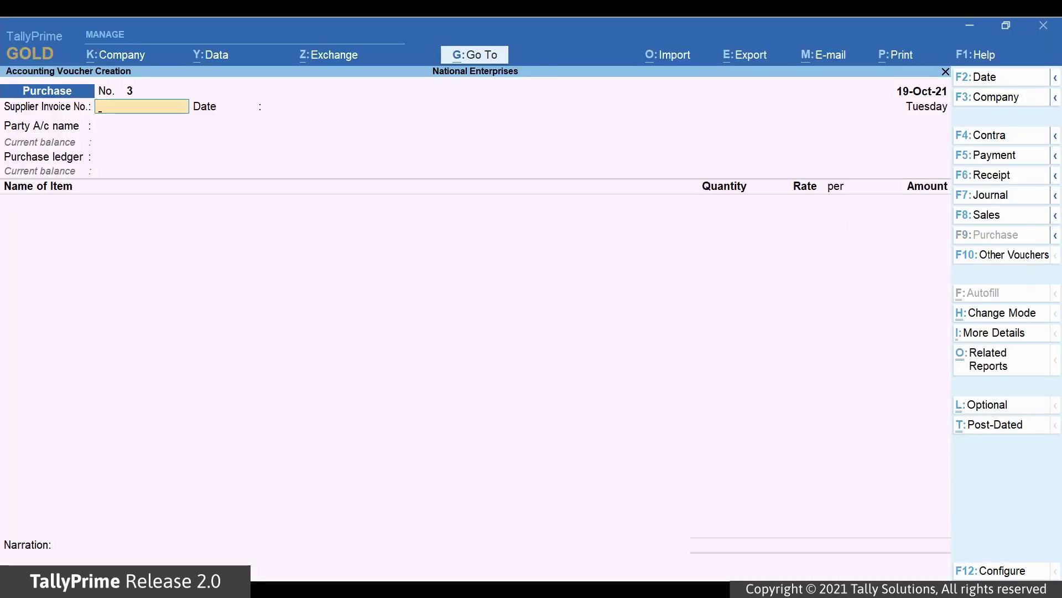
- Enter 3/21 as the supplier invoice number and accept the invoice date
text(3/21)
key(Return)
key(Return)
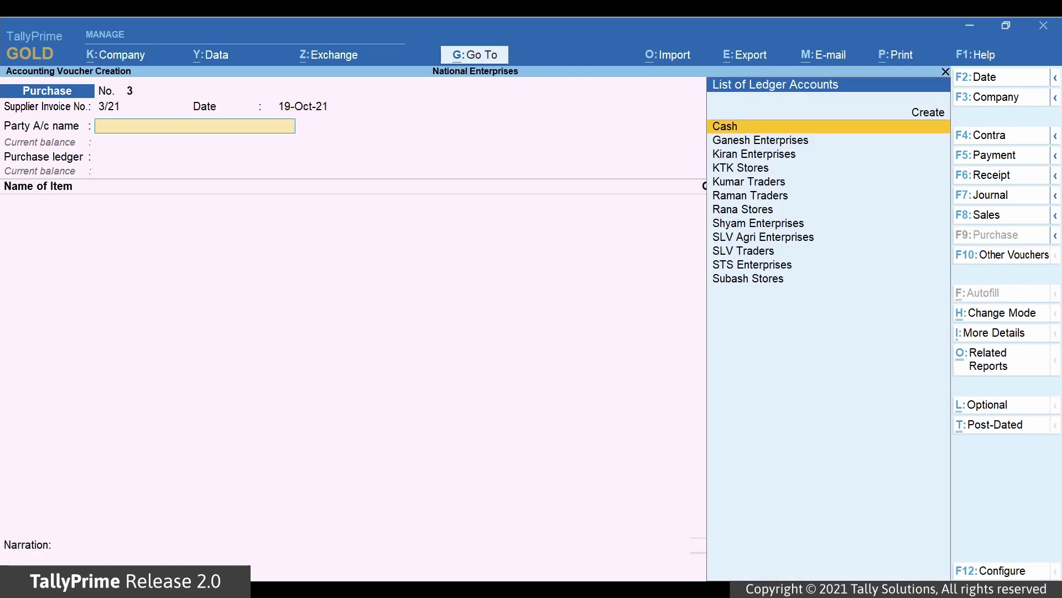
- Choose SLV Agri Enterprises as the party, accept its receipt and party details, and select the Purchase ledger
key(Down)
key(Down)
key(Down)
key(Down)
key(Down)
key(Down)
key(Down)
key(Down)
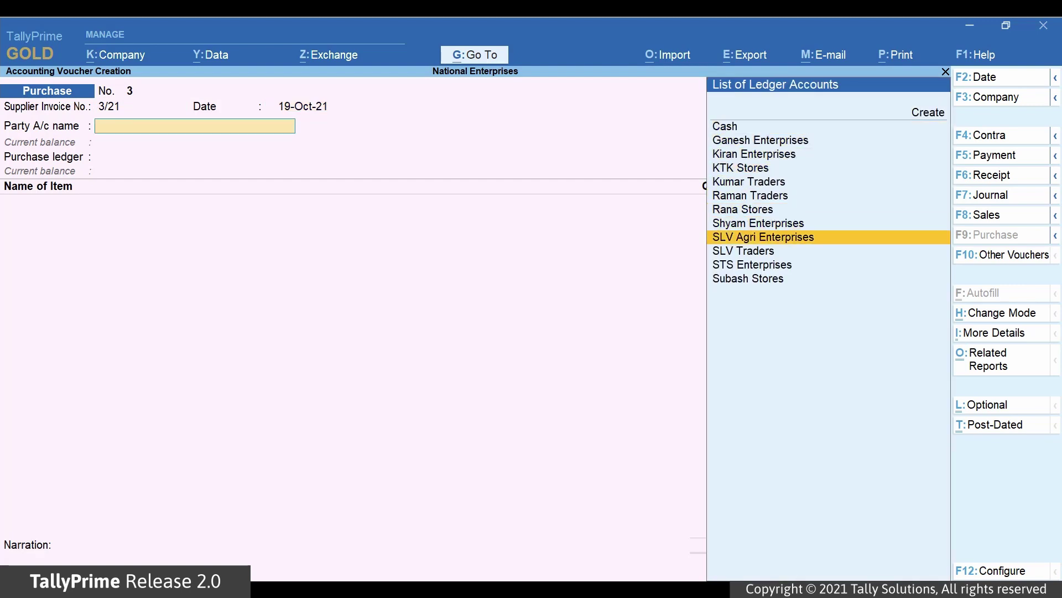
key(Return)
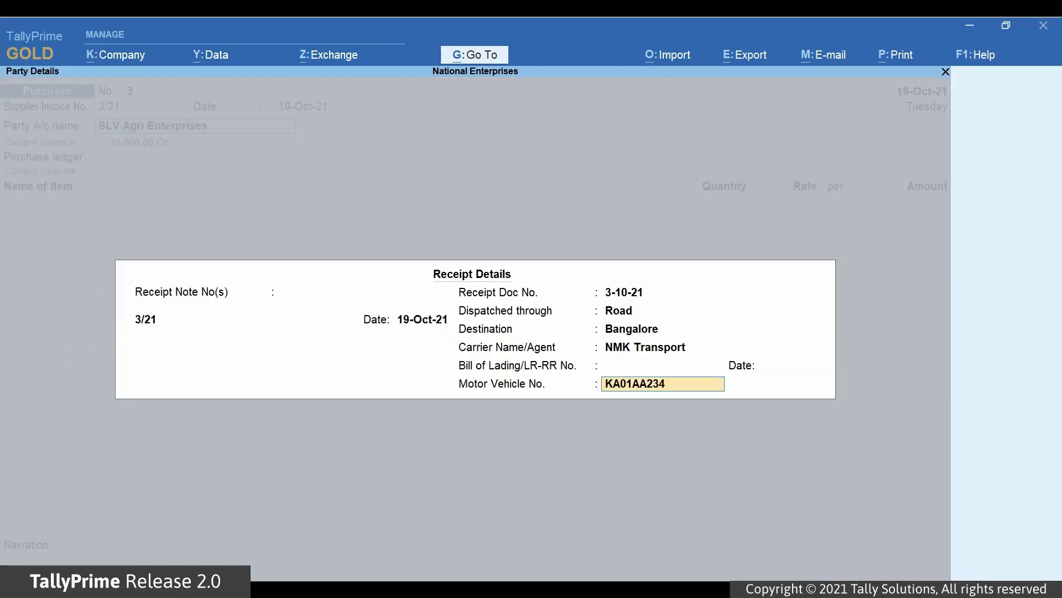
key(Return)
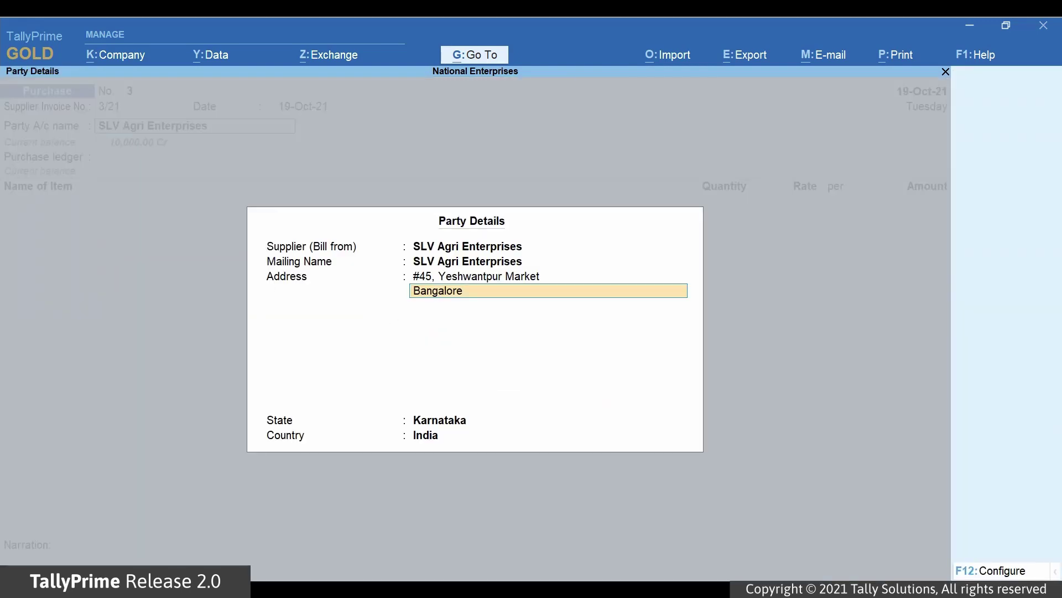
key(Return)
key(Return)
key(Return)
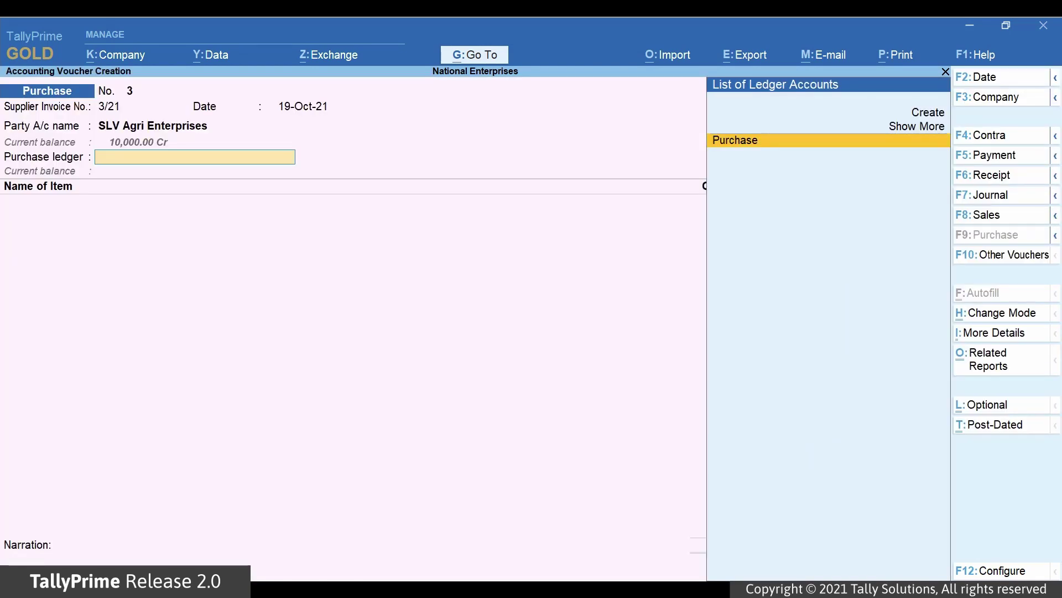
key(Return)
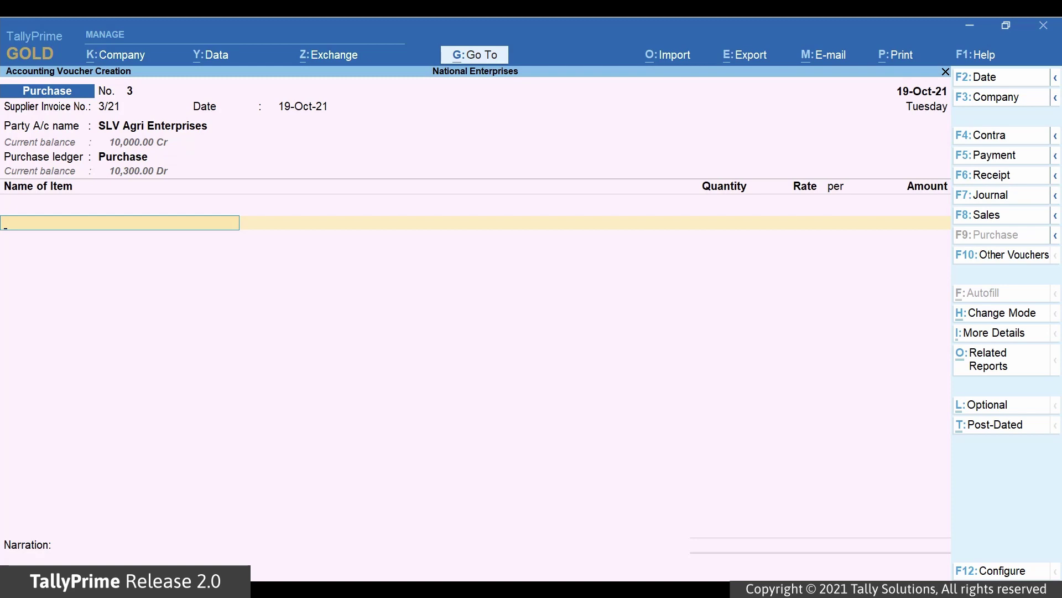
- Add Rice to the purchase voucher with a quantity of 3 Bag at a rate of 30 per Kg
key(Down)
key(Down)
key(Down)
key(Down)
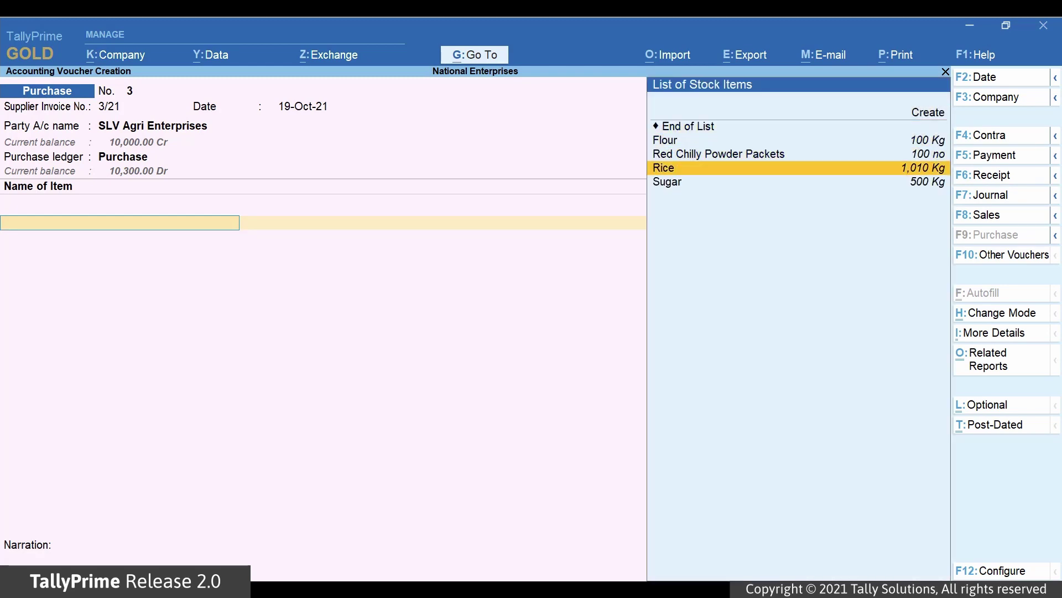
key(Return)
text(3.00 B)
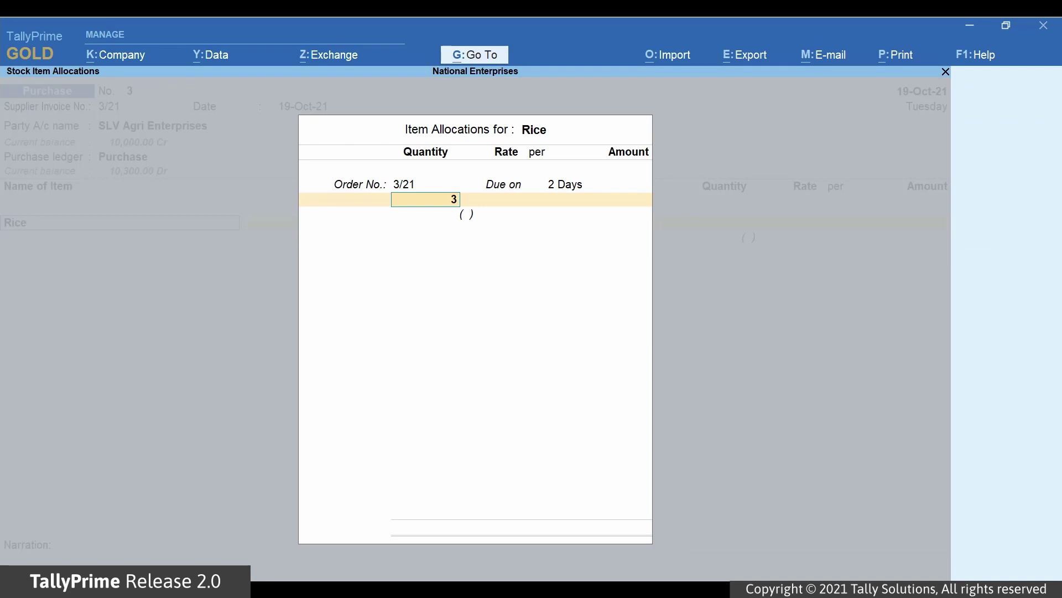
text(ag)
key(Return)
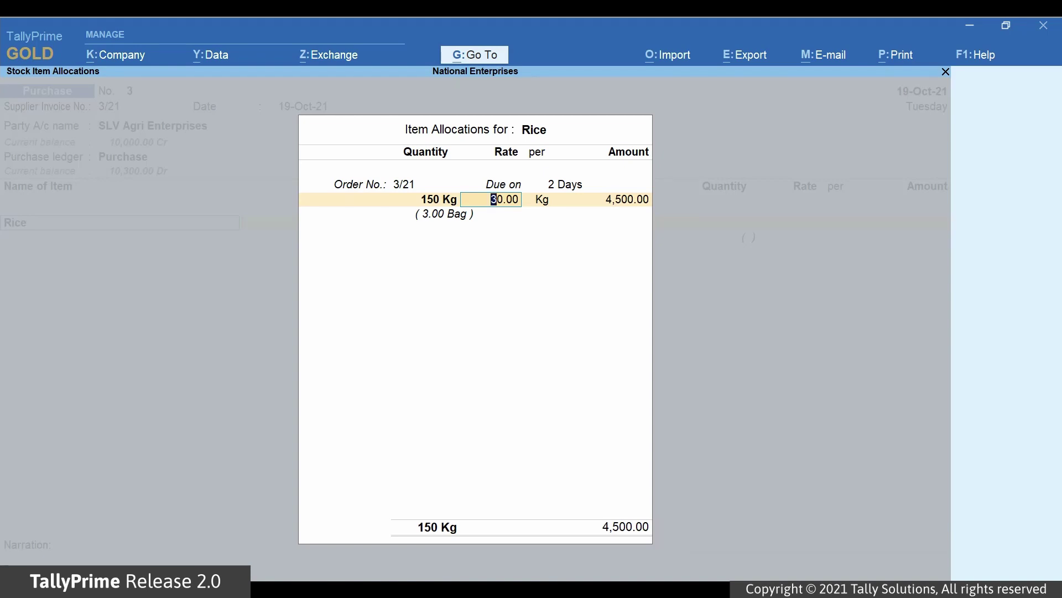
key(Return)
key(Return)
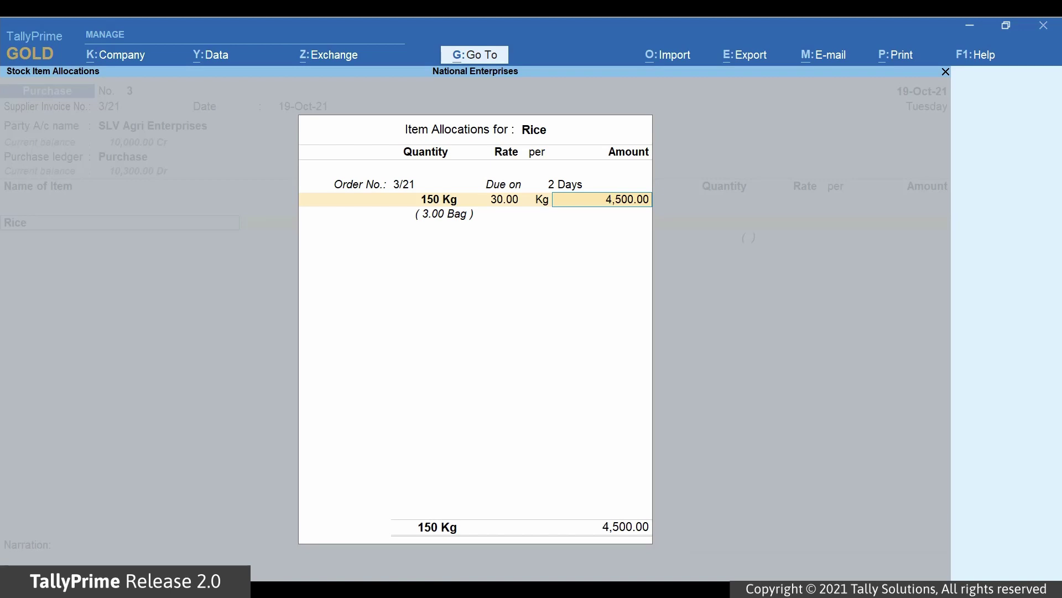
- Change the Rice quantity to 148 Kg = 3 Bag and complete its item allocation
key(BackSpace)
key(BackSpace)
key(BackSpace)
text(1)
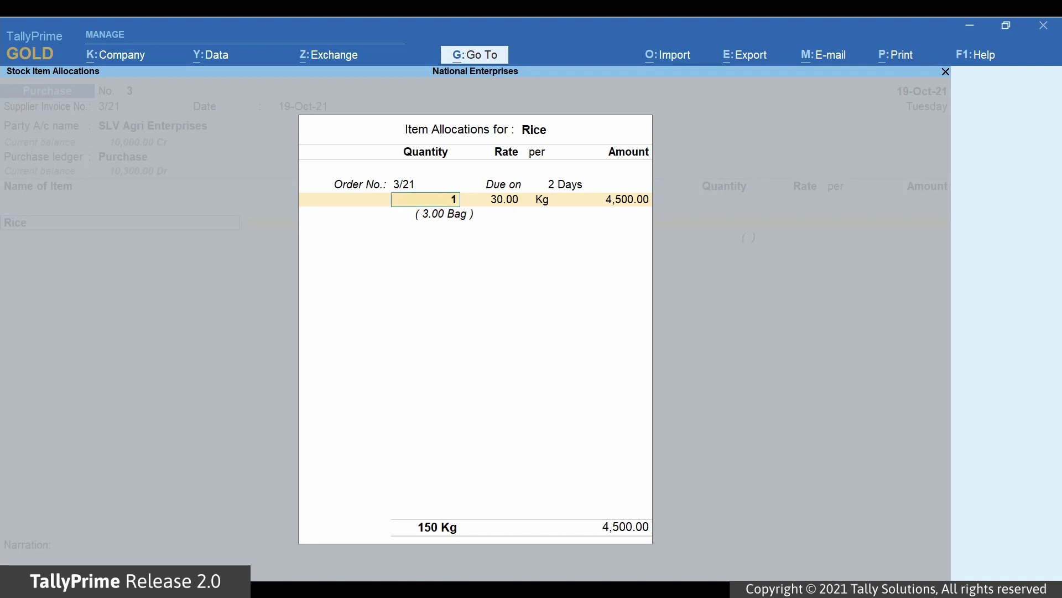
text(48 Kg = 3 Bag)
key(Return)
key(Return)
key(Return)
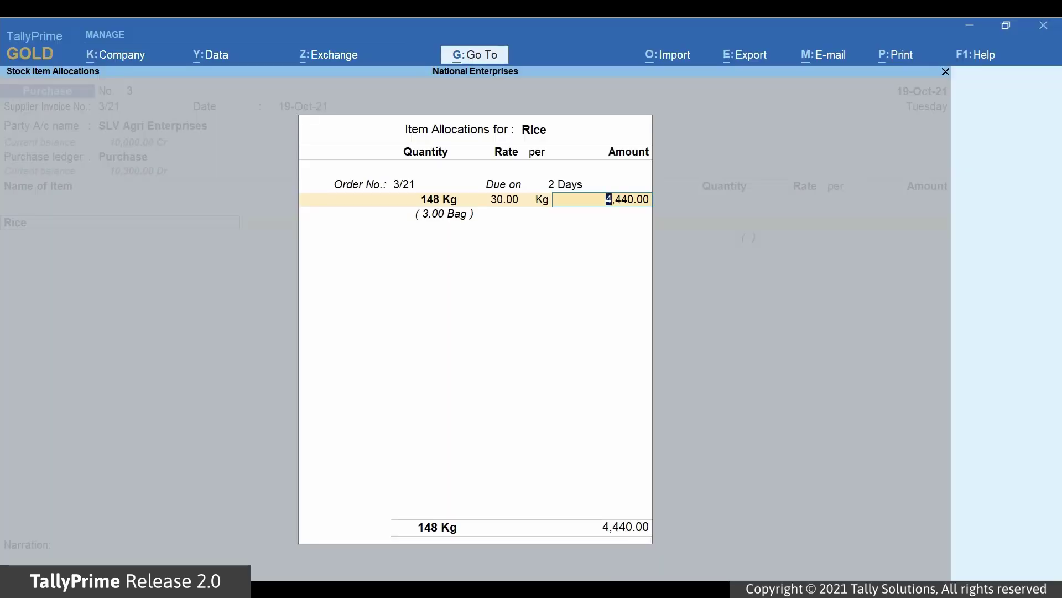
key(Return)
key(Return)
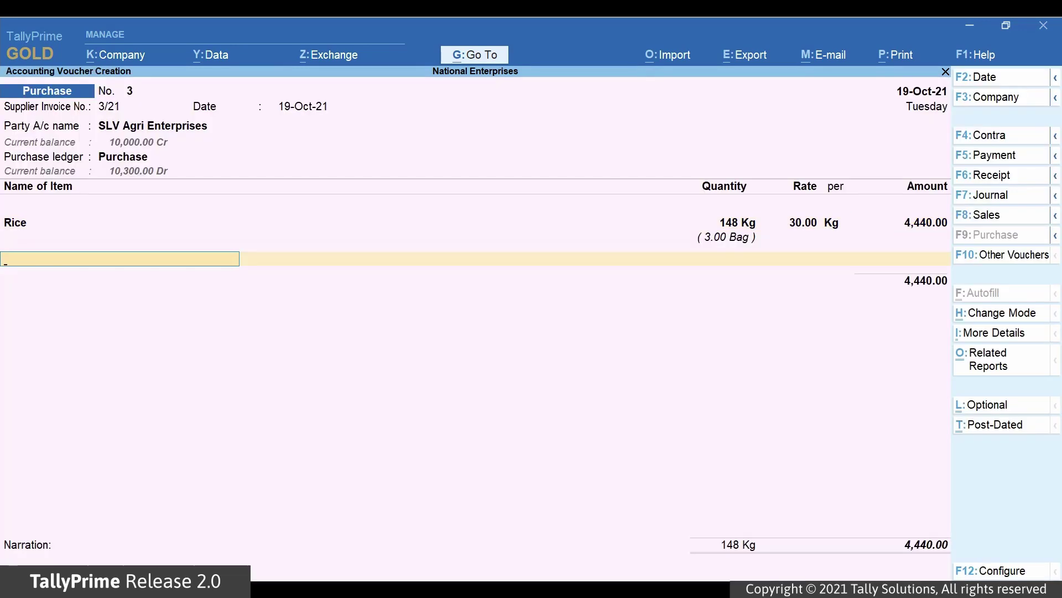
- Add Sugar to the purchase voucher with a quantity of 300 Kg at a rate of 5,000 per Gunny
text(S)
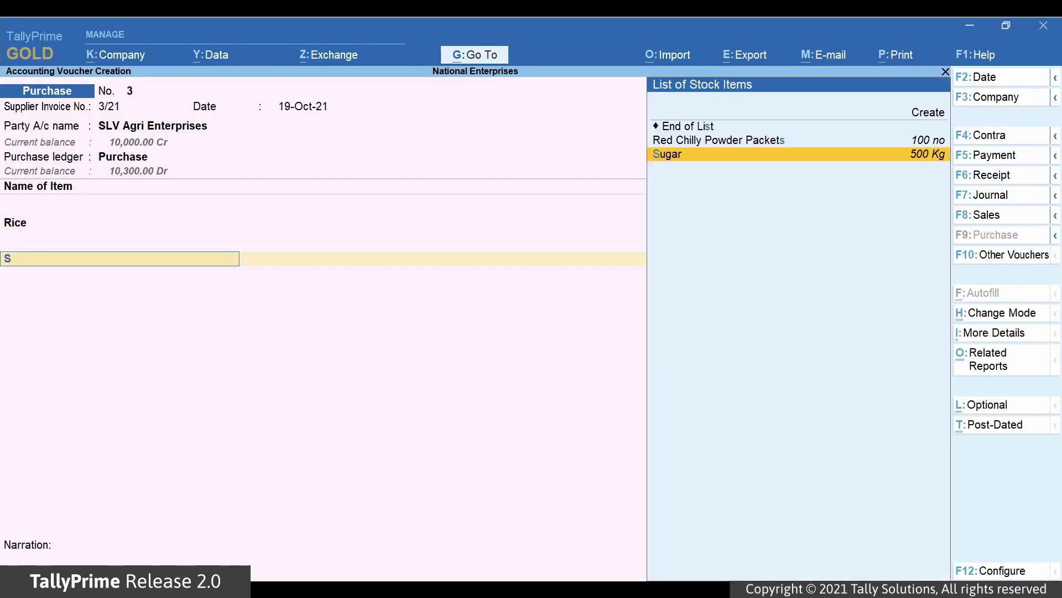
key(Return)
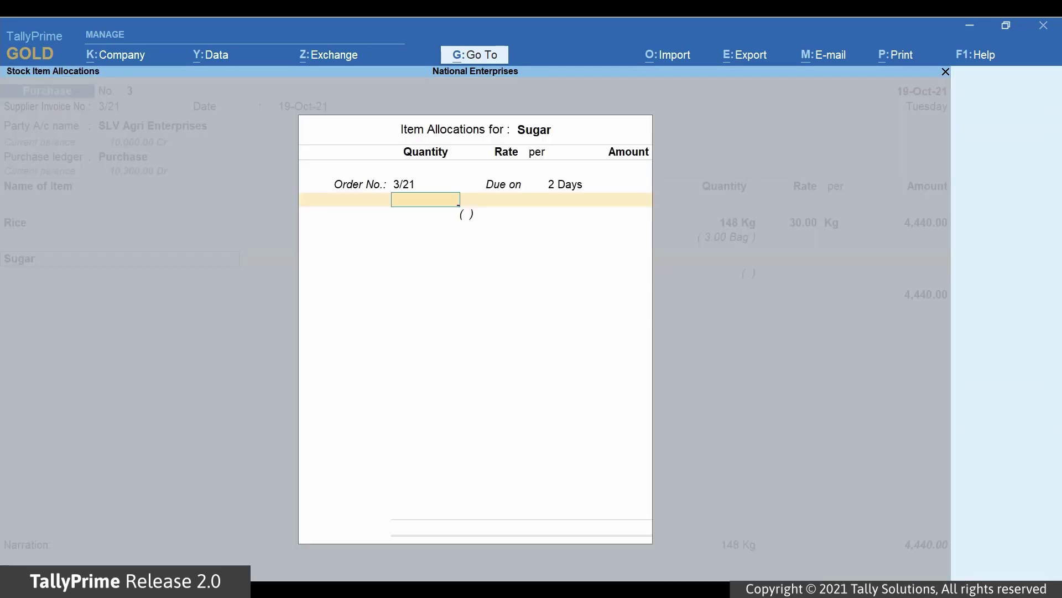
text(300 kg)
key(Return)
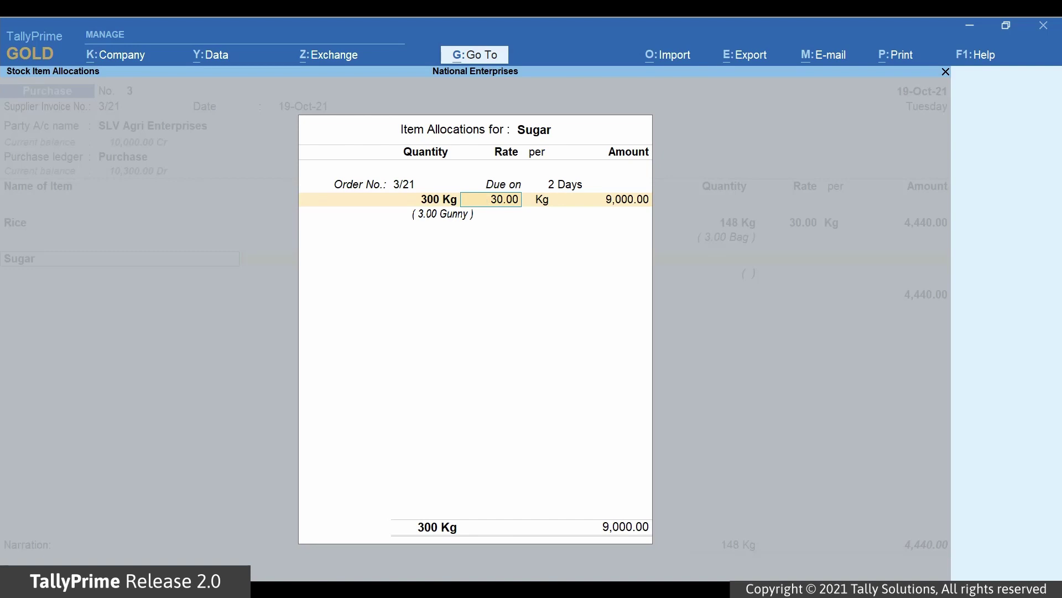
text(5000)
key(Return)
text(gunny)
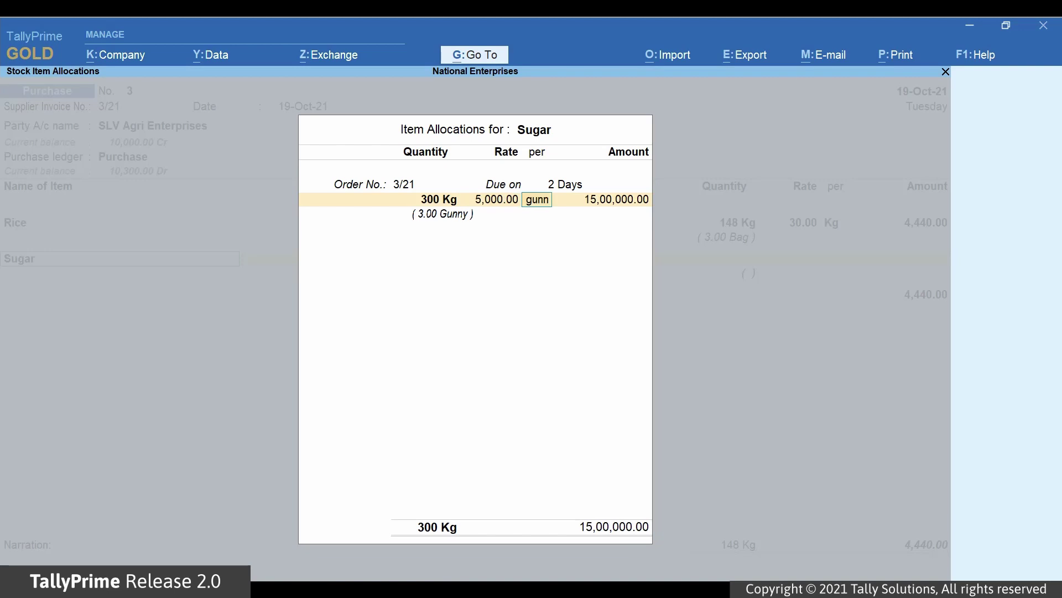
key(Return)
- Change the Sugar quantity to 225 Kg and complete its item allocation
key(BackSpace)
key(BackSpace)
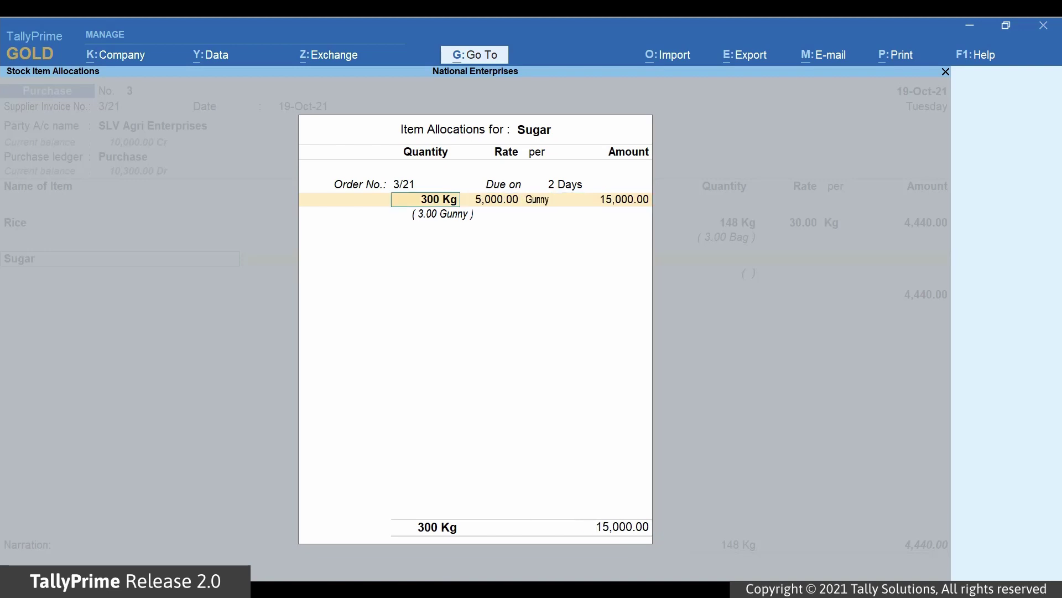
text(225 kg)
key(Return)
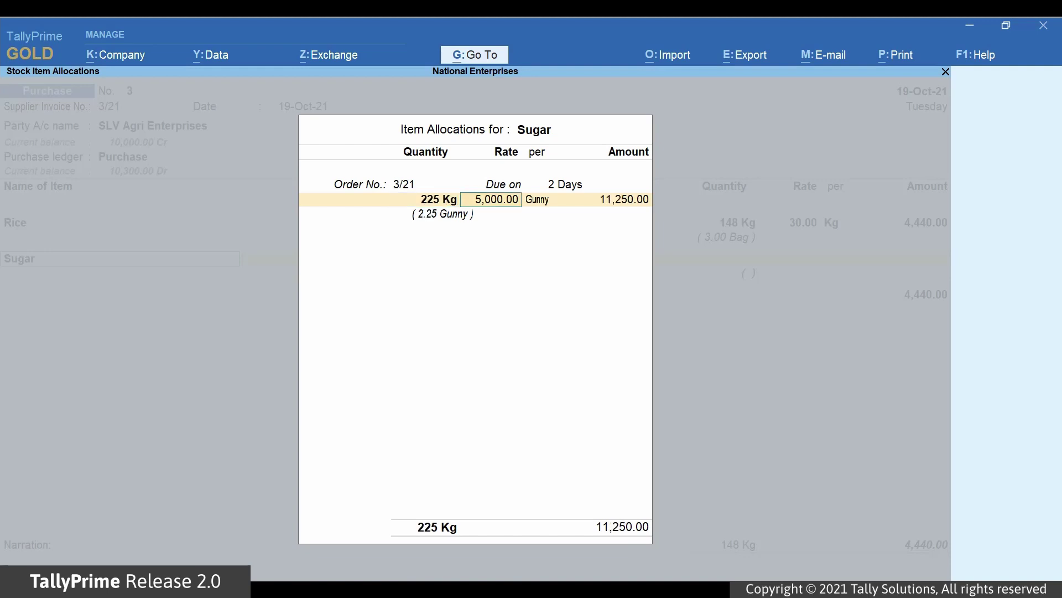
key(Return)
key(Return)
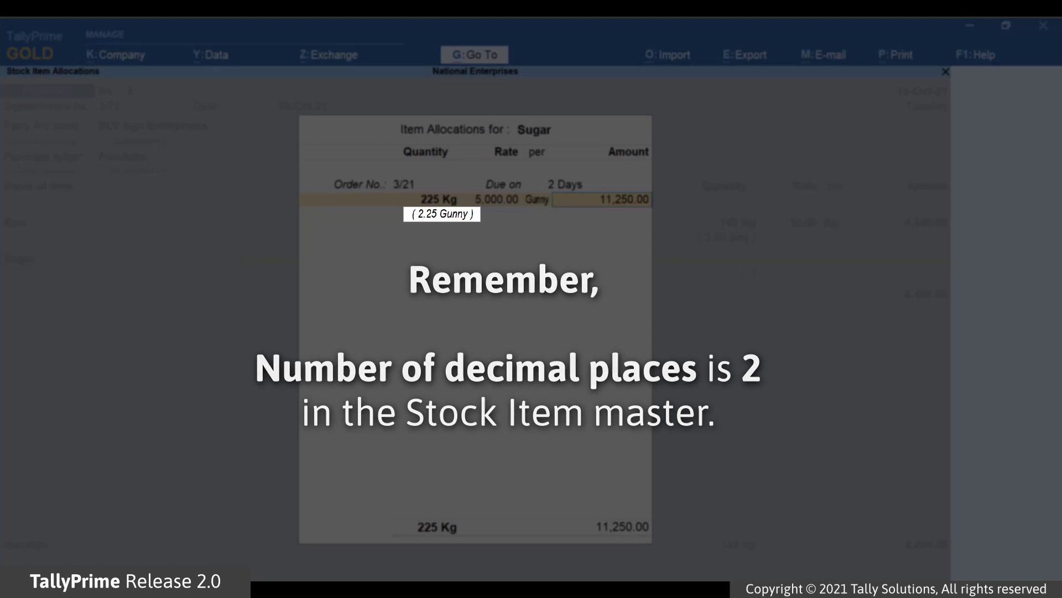
key(Return)
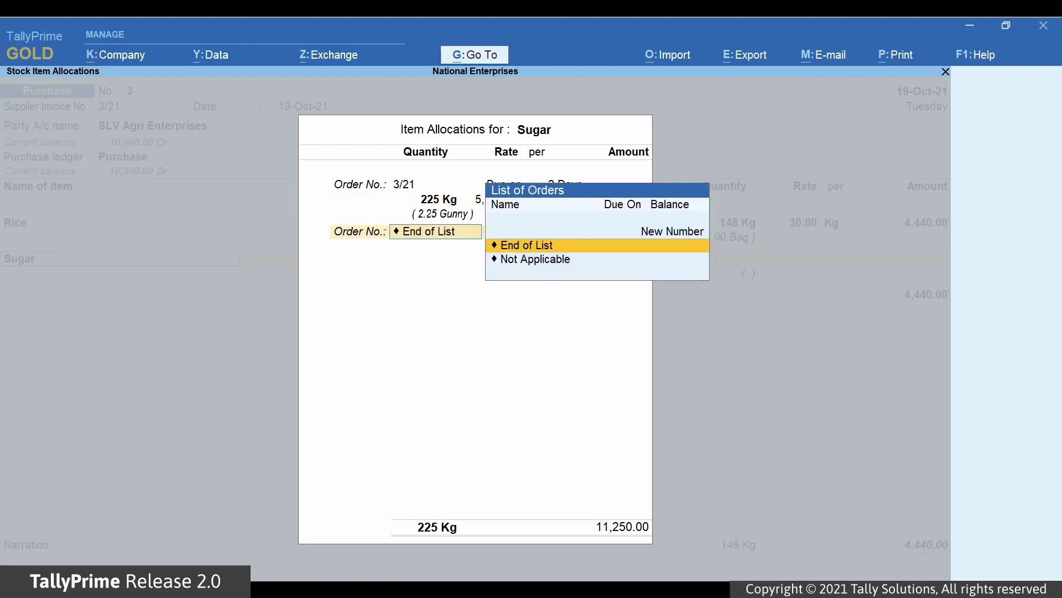
key(Return)
key(Return)
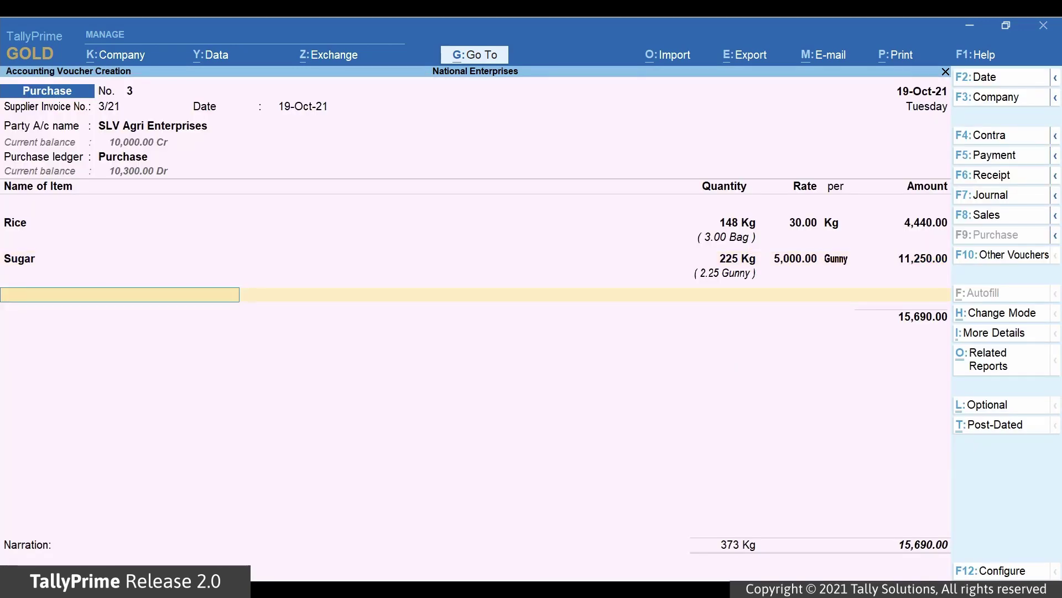
- Add Flour to the purchase voucher with a quantity of 100 Kg at a rate of 40 per Kg
text(F)
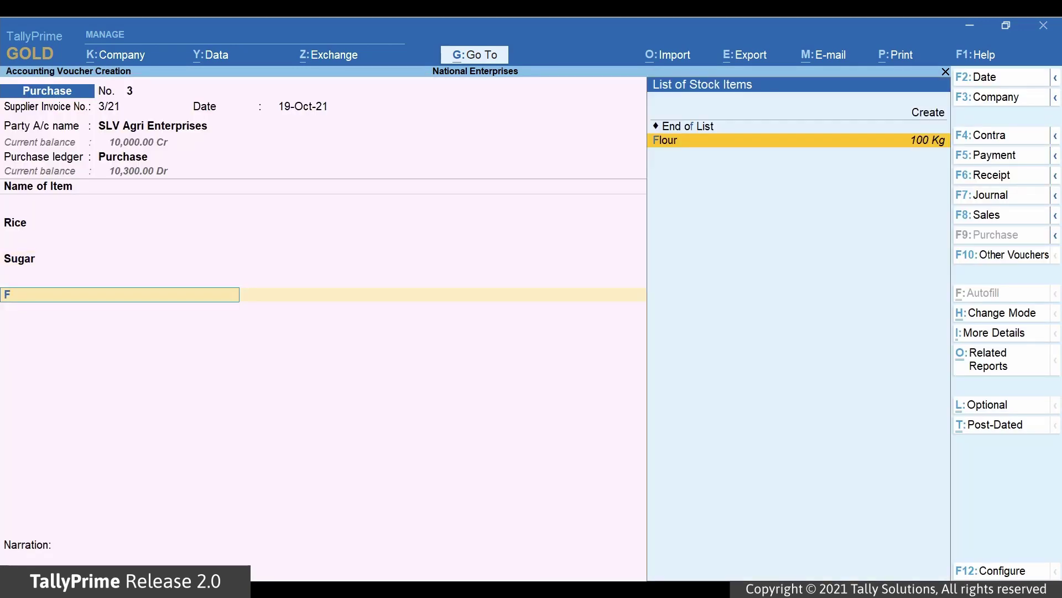
key(Return)
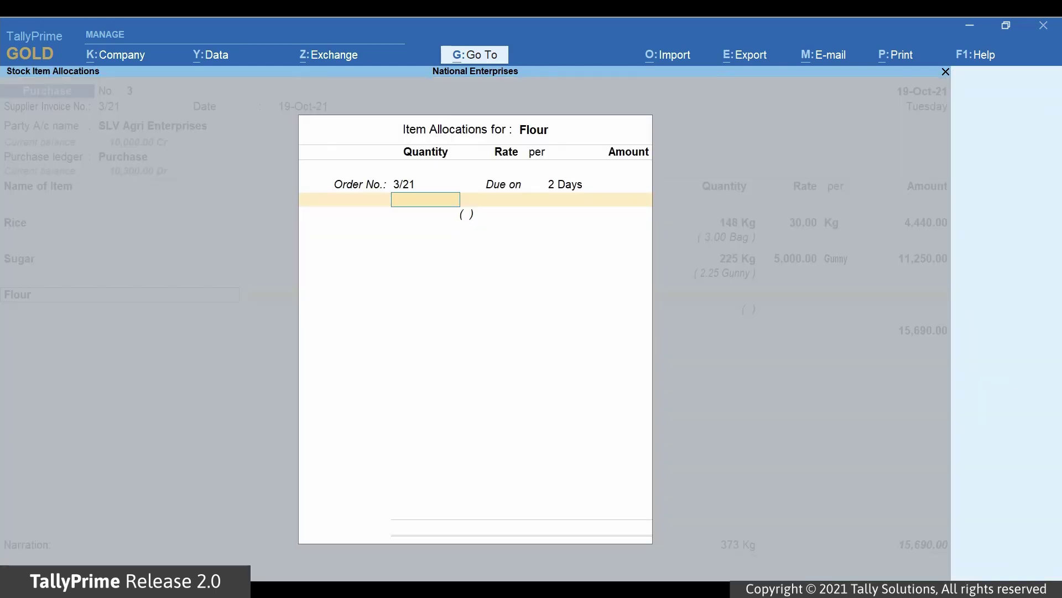
text(100 kg)
key(Return)
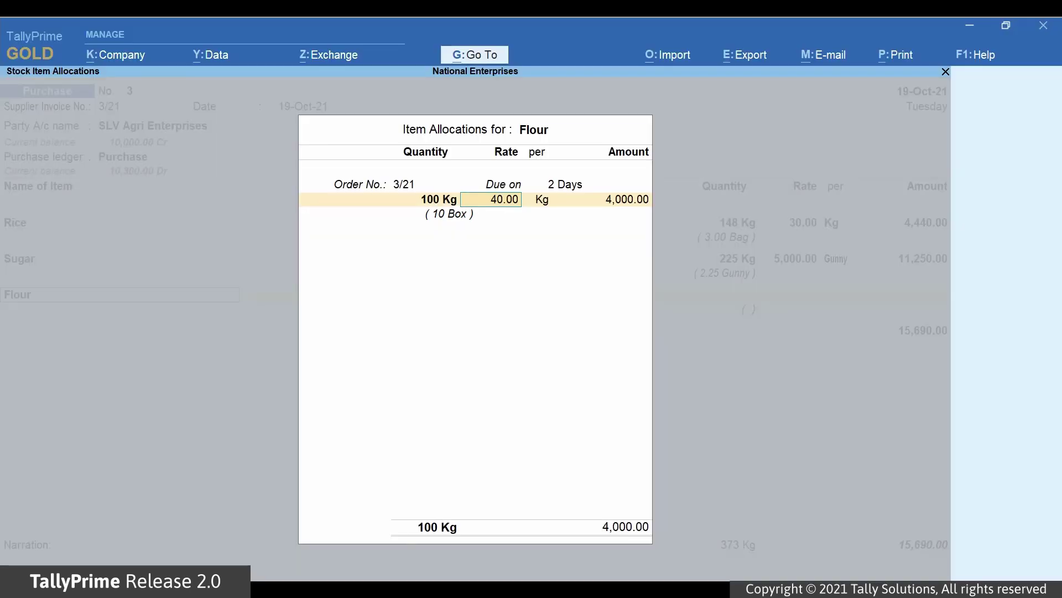
key(Return)
key(Return)
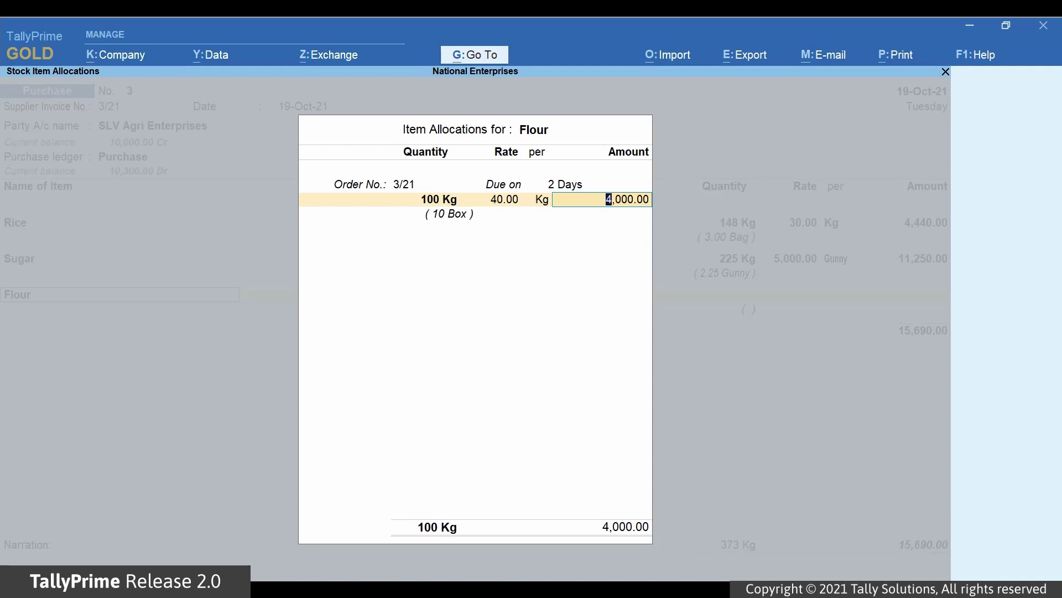
- Change the Flour quantity to 94 Kg
key(BackSpace)
key(BackSpace)
key(BackSpace)
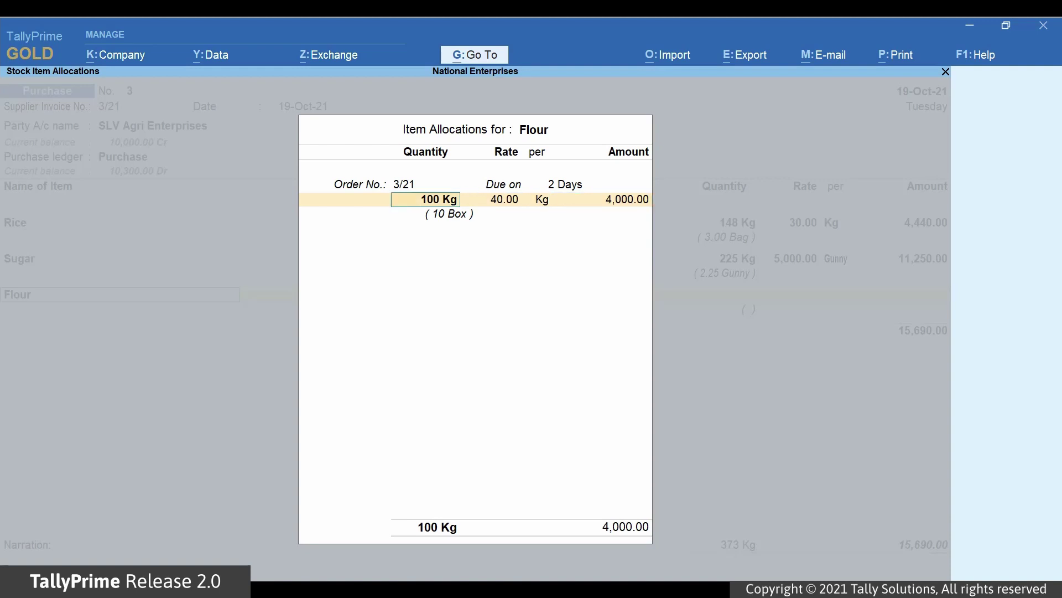
text(94 kg)
key(Return)
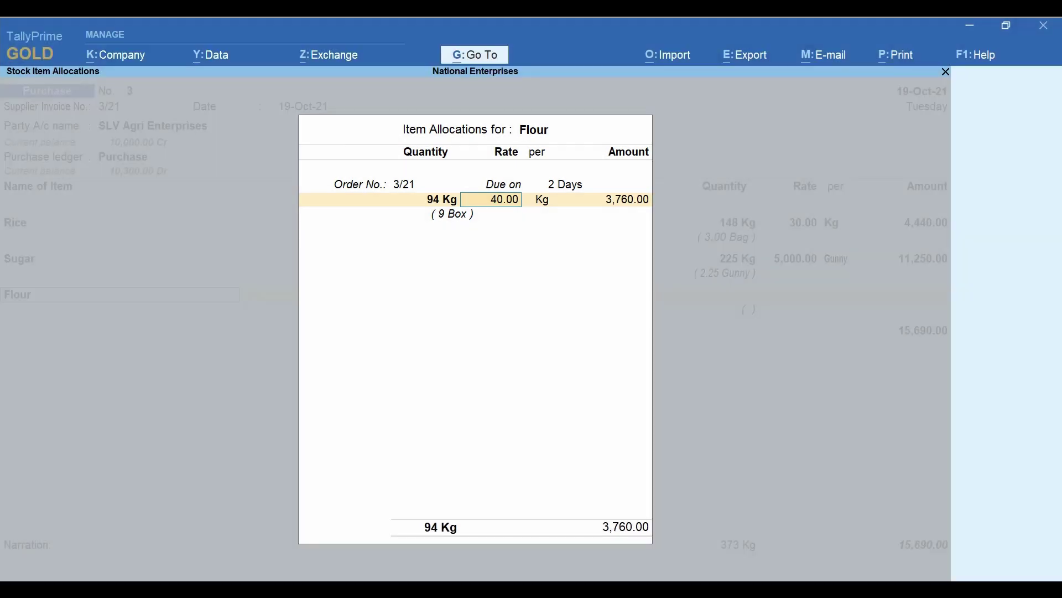
- Set the Flour quantity to 95 Kg and complete its item allocation
key(shift+Tab)
text(95 Kg)
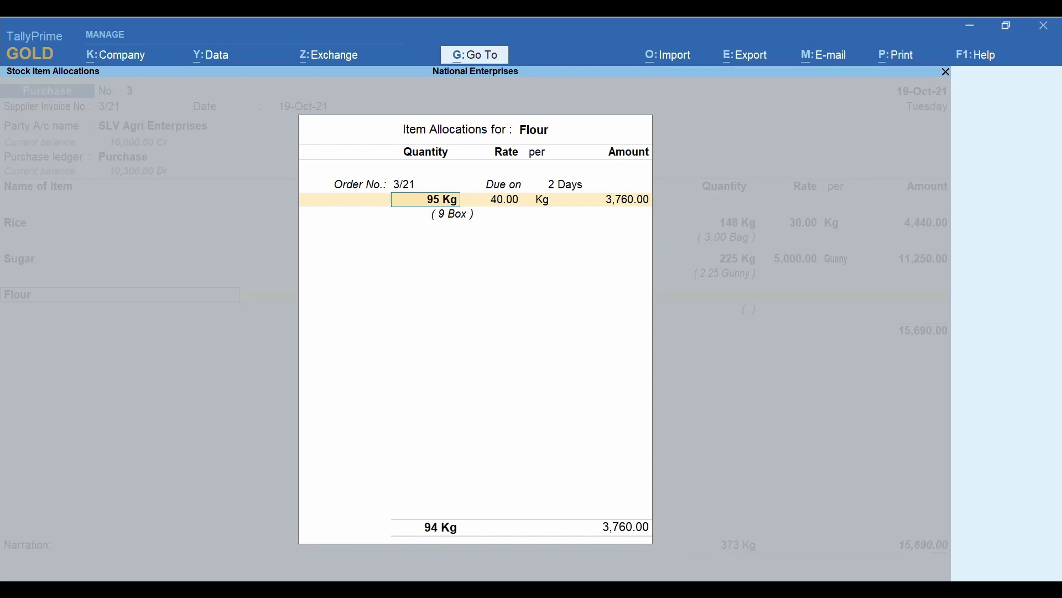
key(Return)
key(Return)
key(Return)
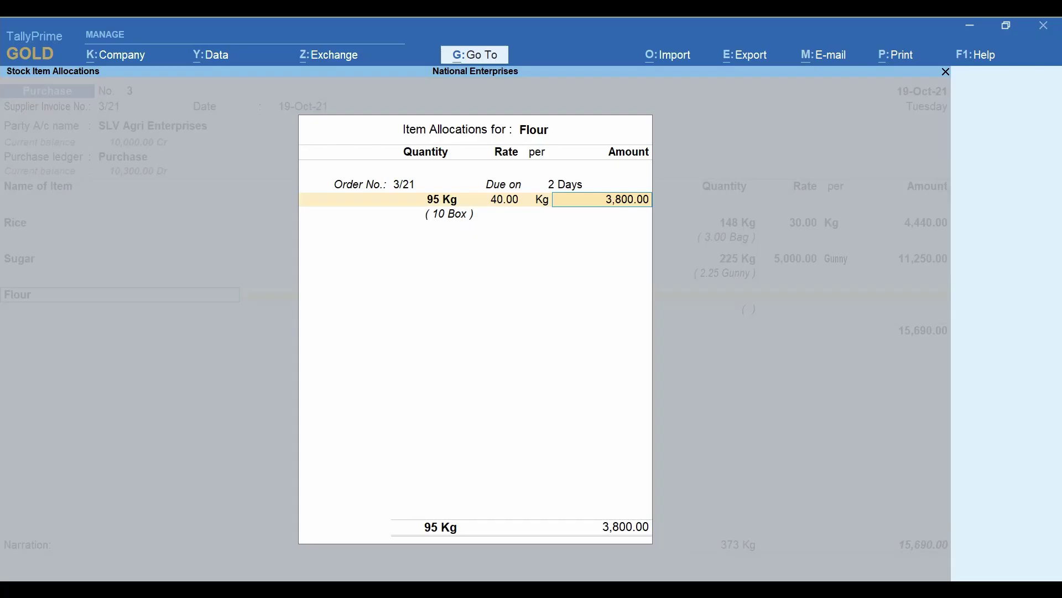
key(Return)
key(Return)
- End the item and ledger entries, leave the narration blank, and accept the purchase voucher
key(Return)
key(Return)
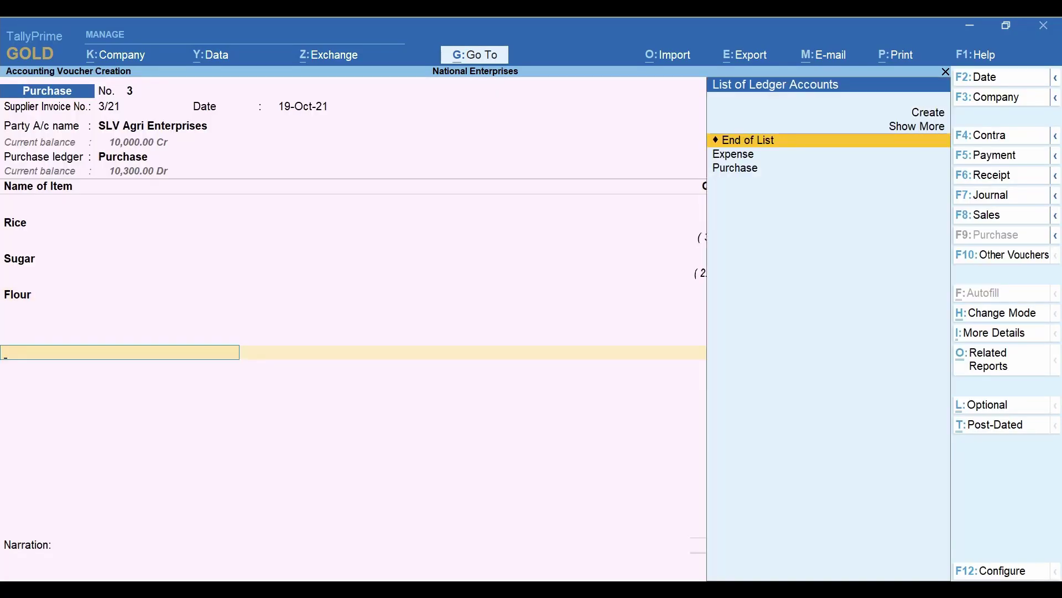
key(Return)
key(Return)
key(Return)
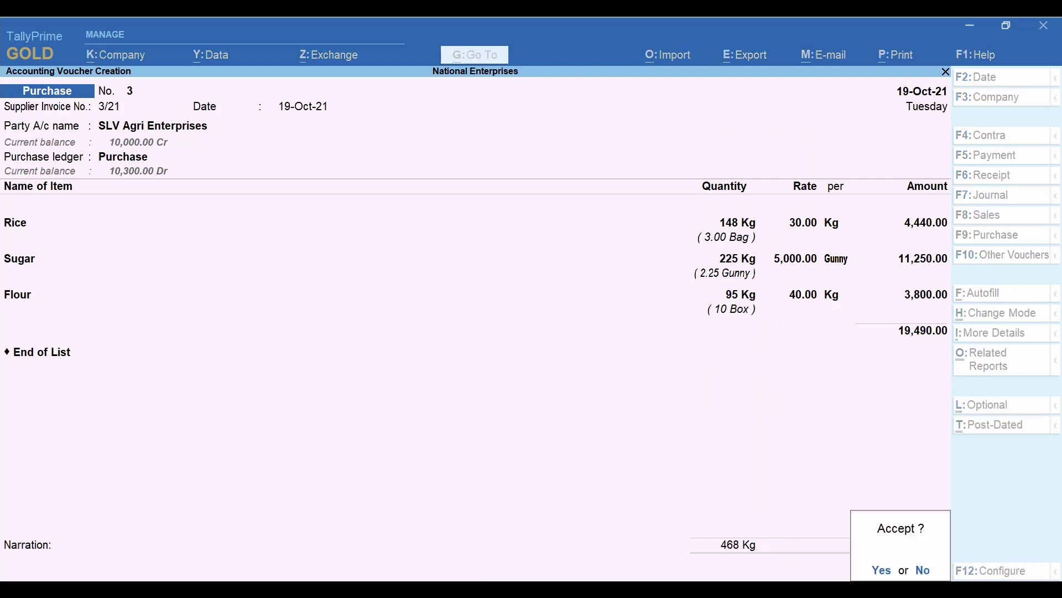
key(Return)
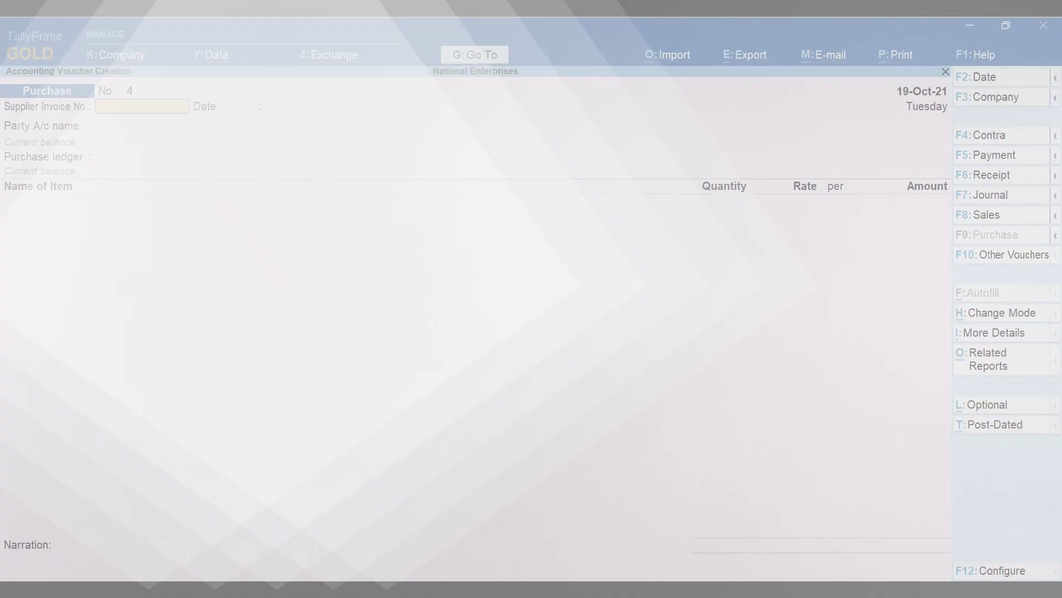